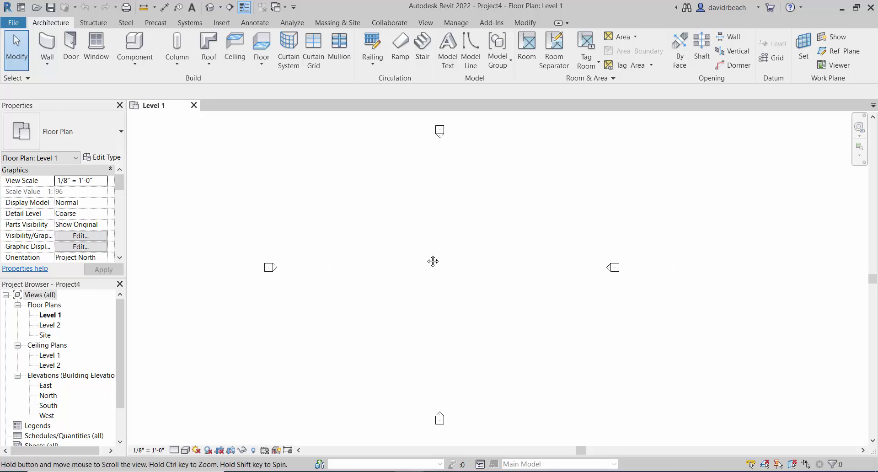
- Start a roof by footprint on Level 2 and draw a 68' × 36' rectangular footprint
{"action": "middle_click_drag", "start_coordinate": [433, 261], "coordinate": [433, 261]}
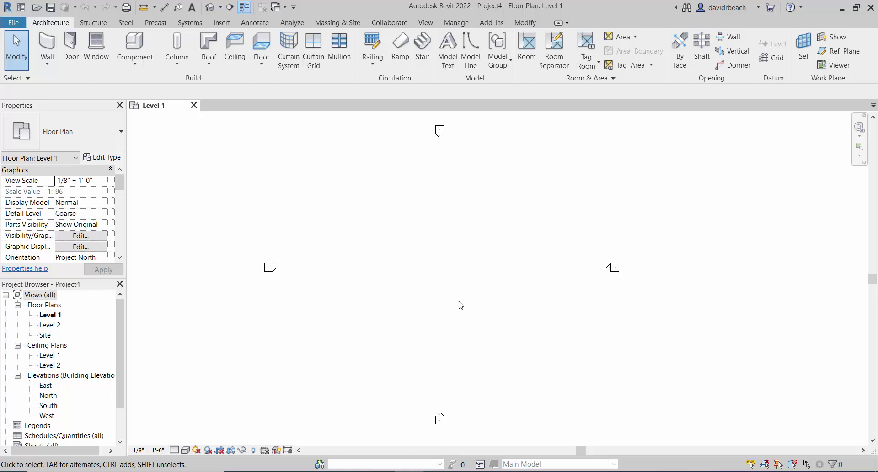
{"action": "middle_click_drag", "start_coordinate": [431, 331], "coordinate": [428, 330]}
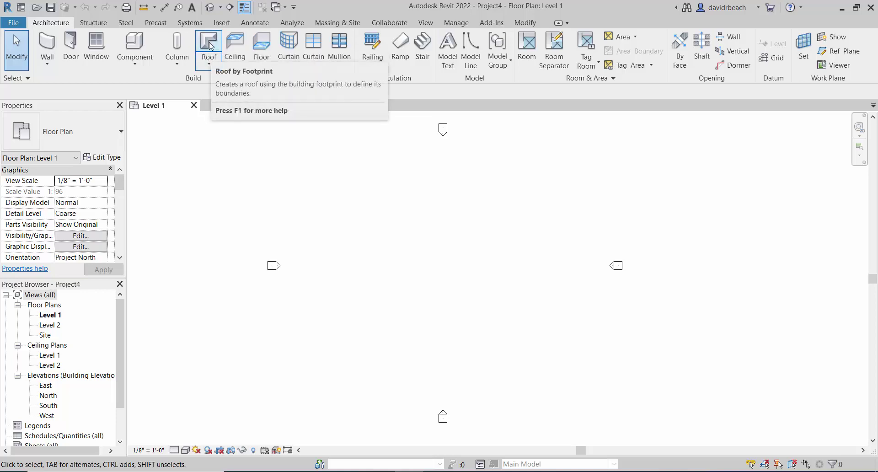
{"action": "left_click", "coordinate": [208, 62]}
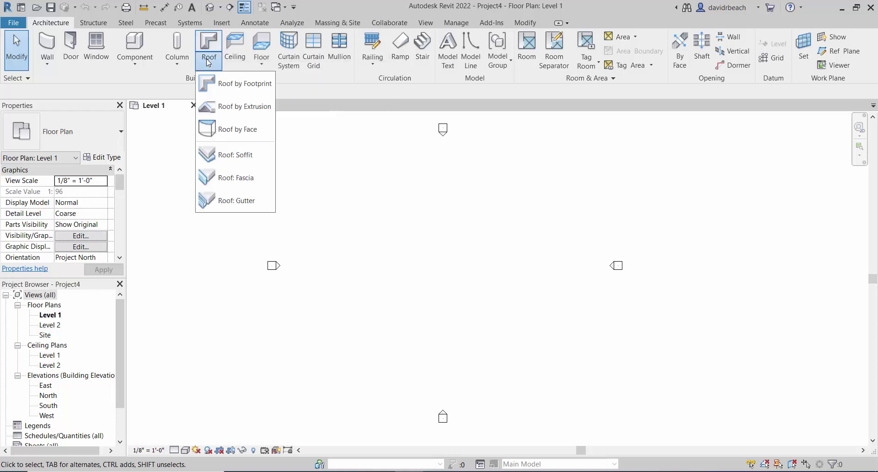
{"action": "left_click", "coordinate": [215, 84]}
{"action": "left_click", "coordinate": [437, 268]}
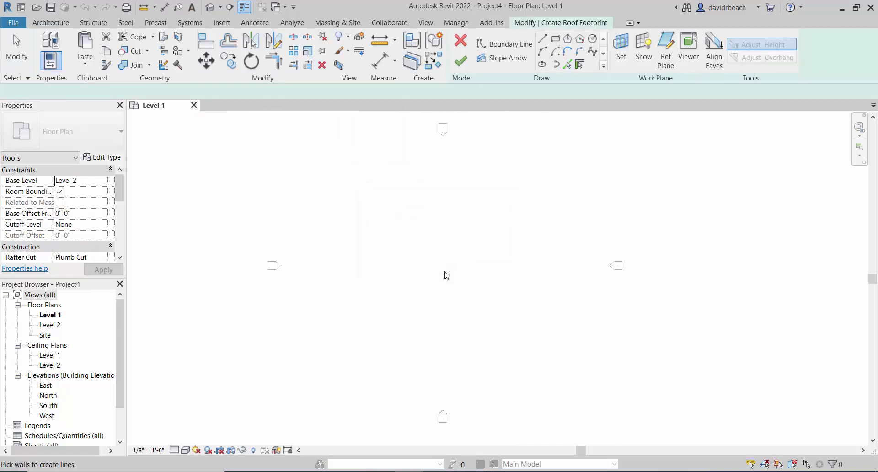
{"action": "left_click", "coordinate": [558, 44]}
{"action": "left_click", "coordinate": [370, 236]}
{"action": "left_click", "coordinate": [510, 311]}
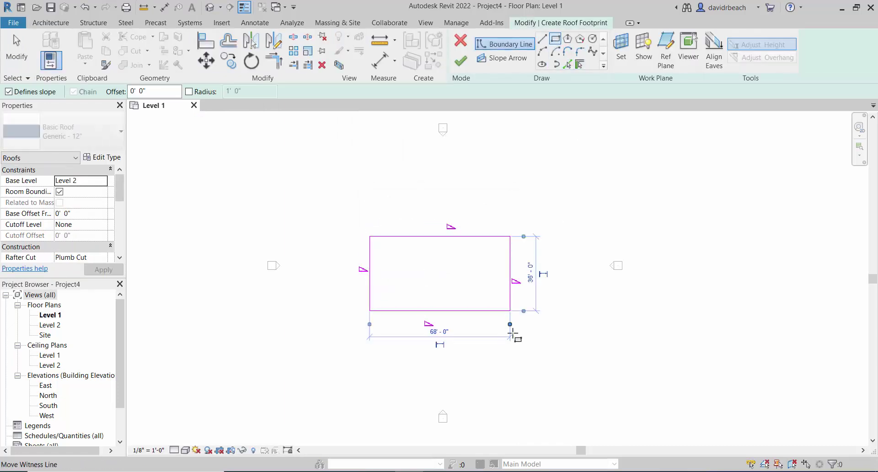
- Turn off Defines Slope on all four footprint edges and finish the flat roof
{"action": "key", "text": "Escape"}
{"action": "left_click_drag", "start_coordinate": [341, 211], "coordinate": [585, 364]}
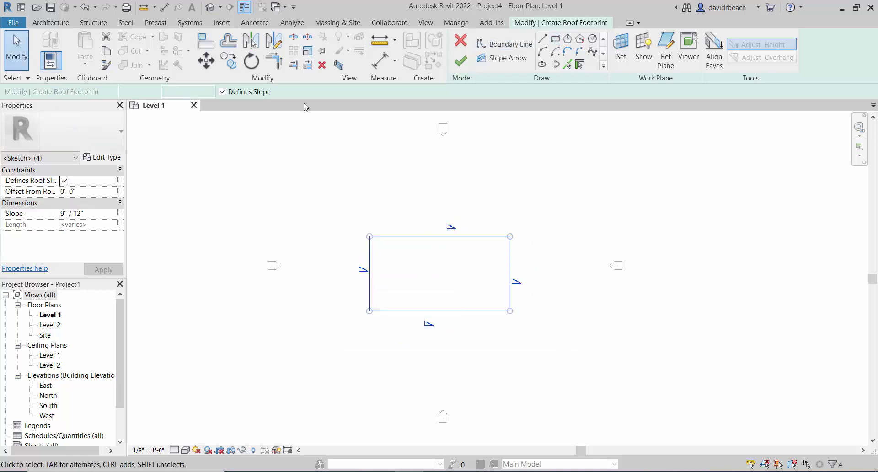
{"action": "left_click", "coordinate": [223, 92]}
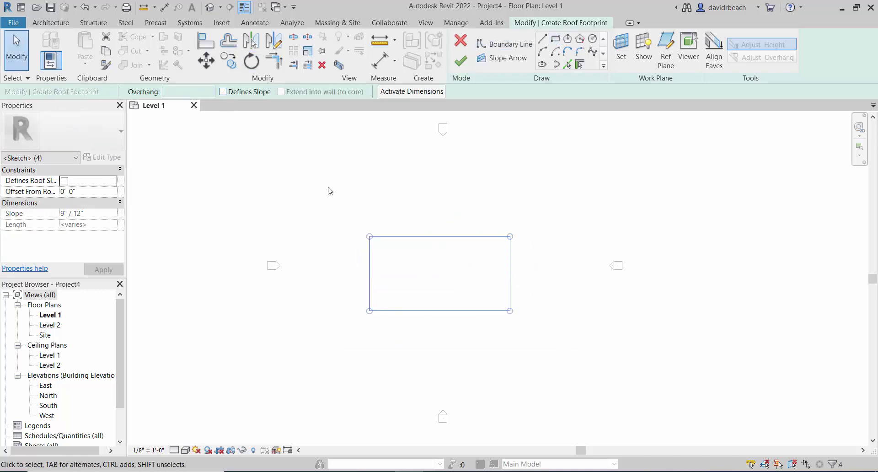
{"action": "left_click", "coordinate": [461, 60]}
- In the default 3D view, select the roof and reopen then finish its footprint sketch unchanged
{"action": "left_click", "coordinate": [210, 7]}
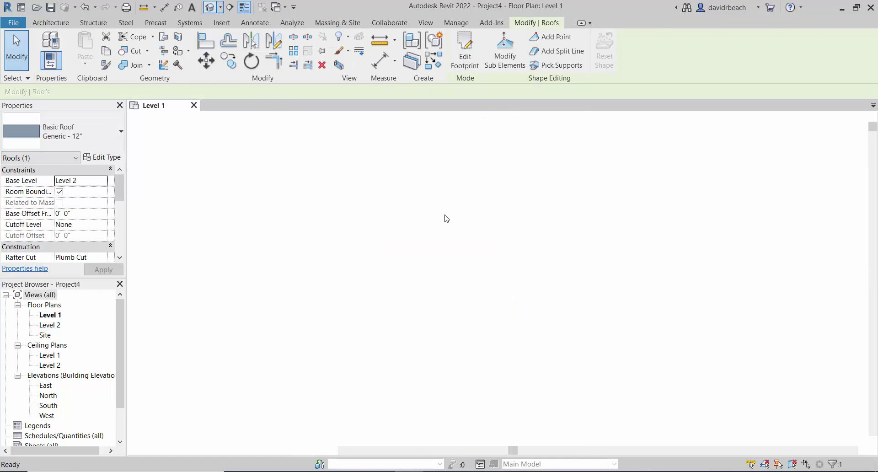
{"action": "left_click", "coordinate": [493, 246]}
{"action": "middle_click_drag", "start_coordinate": [474, 243], "coordinate": [471, 231], "text": "shift"}
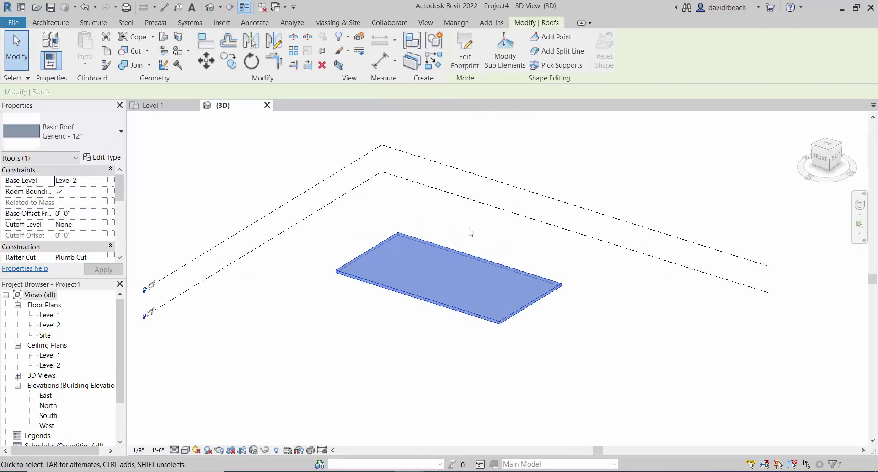
{"action": "scroll", "coordinate": [462, 210], "scroll_direction": "up", "scroll_amount": 2}
{"action": "left_click", "coordinate": [463, 56]}
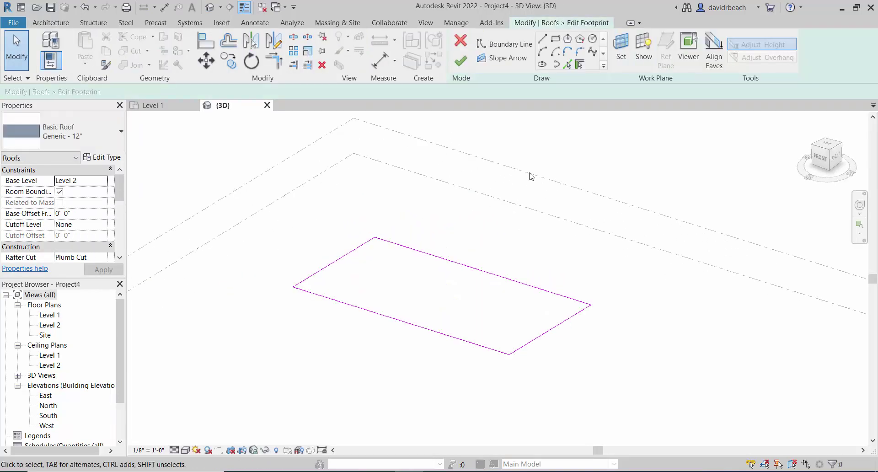
{"action": "left_click", "coordinate": [461, 60]}
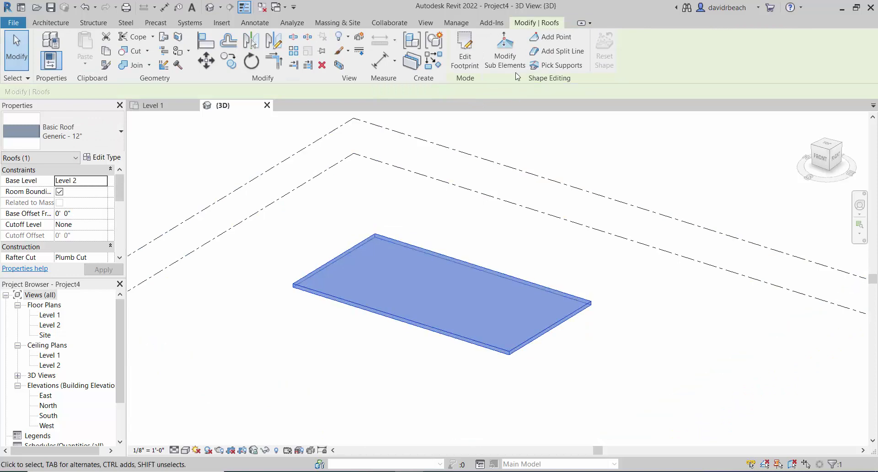
- With Modify Sub Elements, raise one roof corner about 7' and lower the front corner to -6' 6"
{"action": "left_click", "coordinate": [505, 50]}
{"action": "left_click_drag", "start_coordinate": [594, 303], "coordinate": [599, 290]}
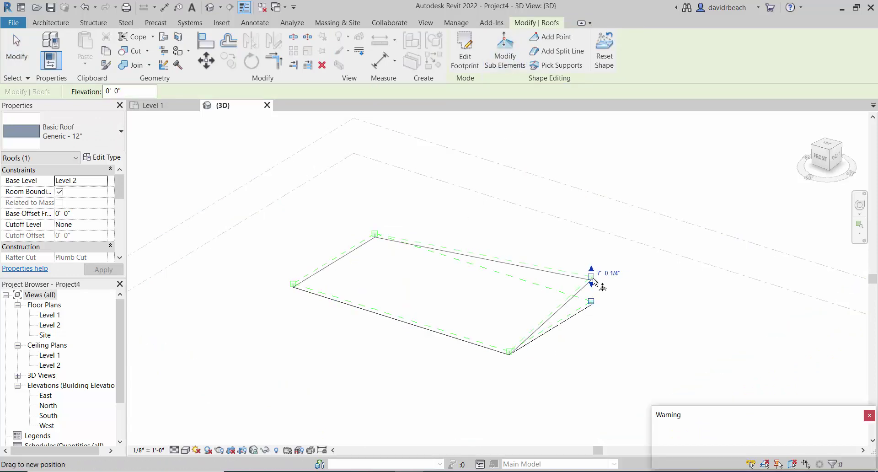
{"action": "left_click_drag", "start_coordinate": [509, 352], "coordinate": [510, 374]}
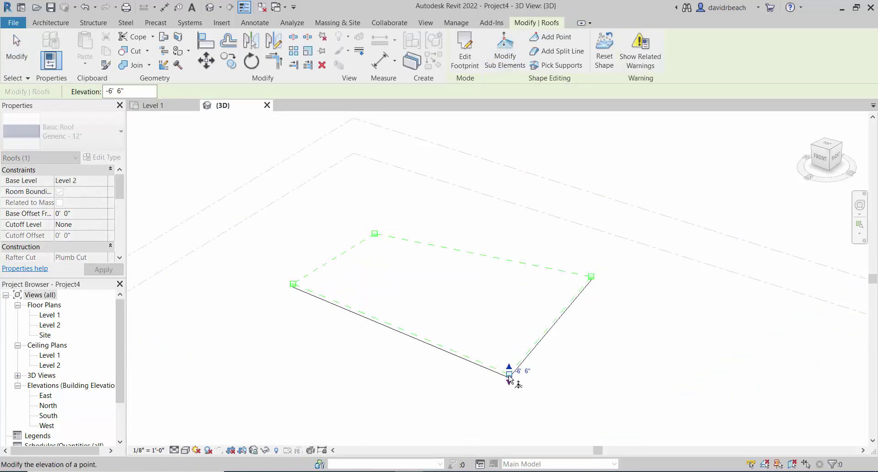
{"action": "middle_click_drag", "start_coordinate": [578, 383], "coordinate": [509, 276], "text": "shift"}
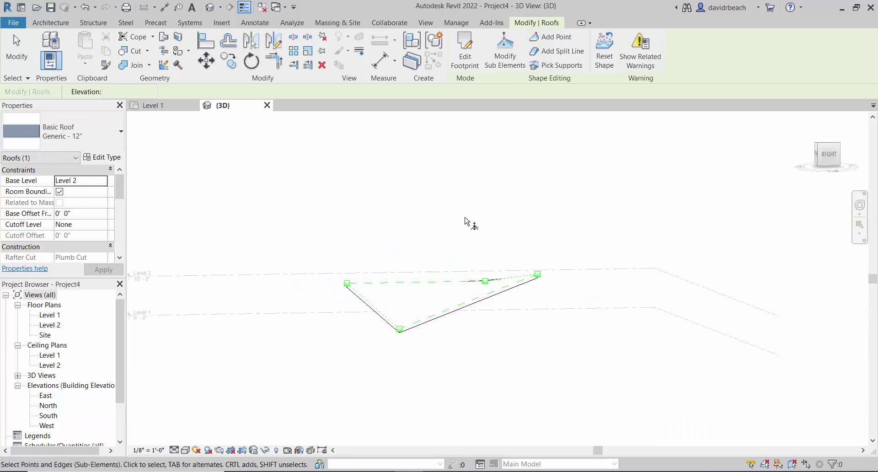
{"action": "left_click", "coordinate": [496, 182]}
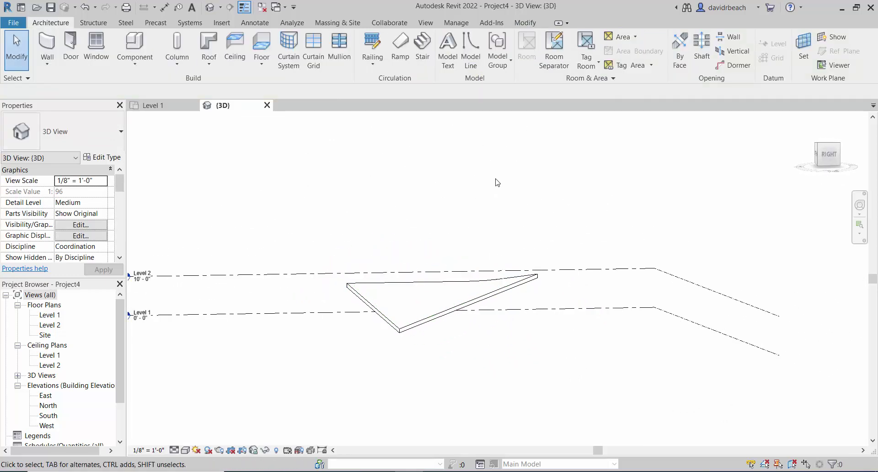
- Orbit around the warped roof to inspect it, then hide it in the 3D view
{"action": "middle_click_drag", "start_coordinate": [451, 228], "coordinate": [341, 302], "text": "shift"}
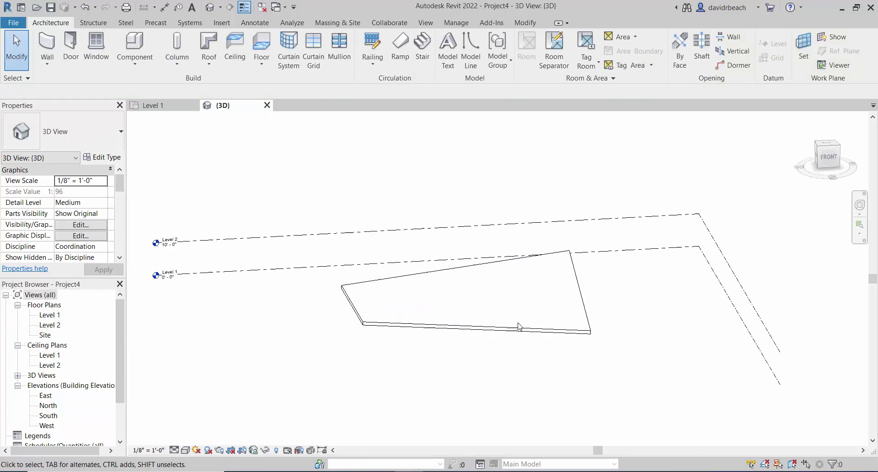
{"action": "middle_click_drag", "start_coordinate": [520, 326], "coordinate": [505, 341], "text": "shift"}
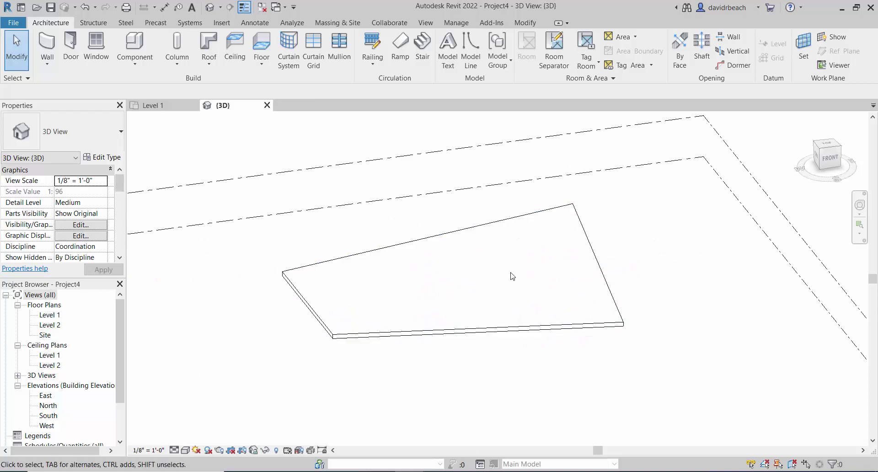
{"action": "middle_click_drag", "start_coordinate": [512, 276], "coordinate": [463, 245], "text": "shift"}
{"action": "left_click", "coordinate": [465, 234]}
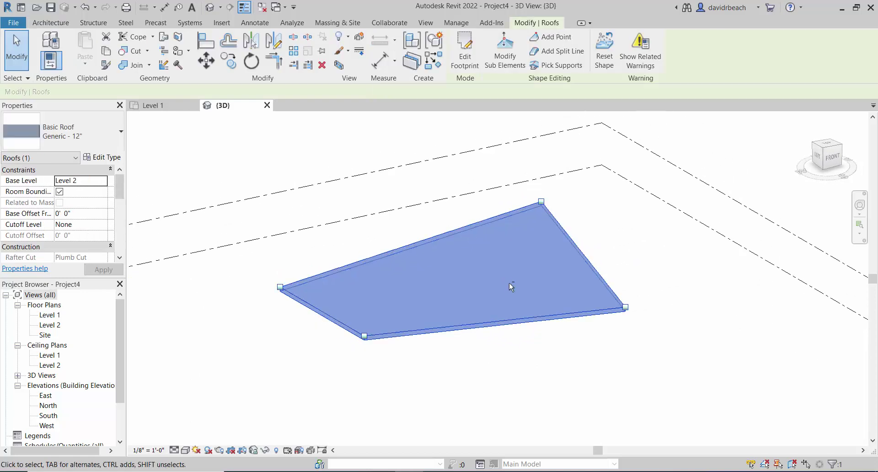
{"action": "mouse_move", "coordinate": [510, 282]}
{"action": "middle_mouse_down", "text": "shift"}
{"action": "mouse_move", "coordinate": [488, 245]}
{"action": "mouse_move", "coordinate": [437, 198]}
{"action": "mouse_move", "coordinate": [418, 210]}
{"action": "mouse_move", "coordinate": [510, 277]}
{"action": "middle_mouse_up", "text": "shift"}
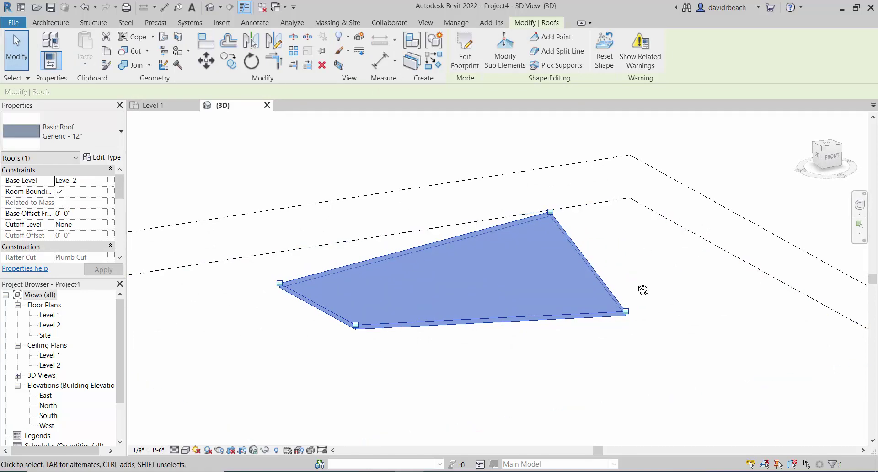
{"action": "middle_click_drag", "start_coordinate": [643, 290], "coordinate": [589, 287], "text": "shift"}
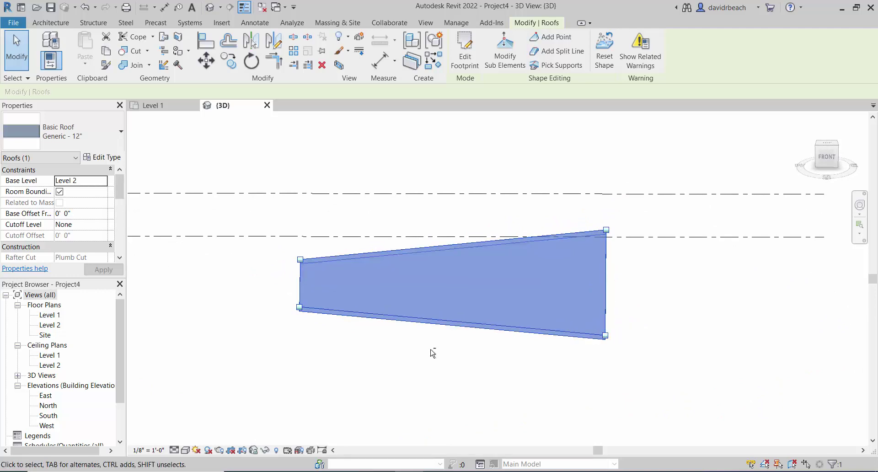
{"action": "middle_click_drag", "start_coordinate": [435, 353], "coordinate": [520, 344], "text": "shift"}
{"action": "key", "text": "Delete"}
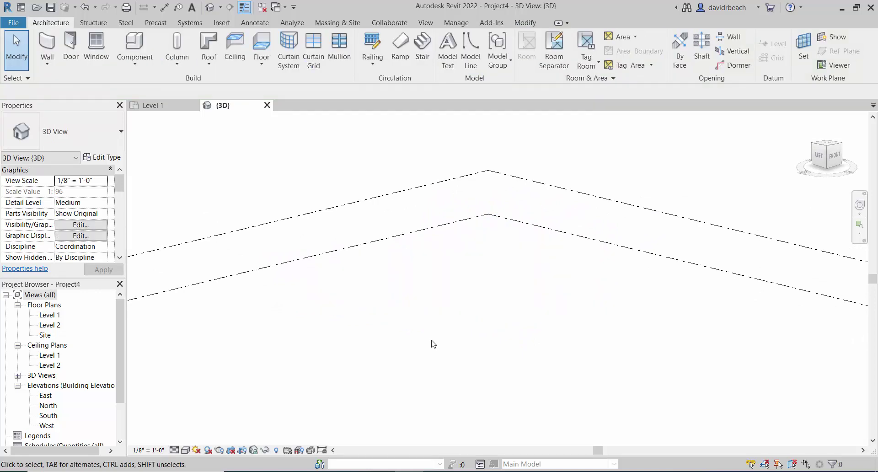
- Open the Level 1 floor plan from the Project Browser
{"action": "scroll", "coordinate": [455, 317], "scroll_direction": "down", "scroll_amount": 2}
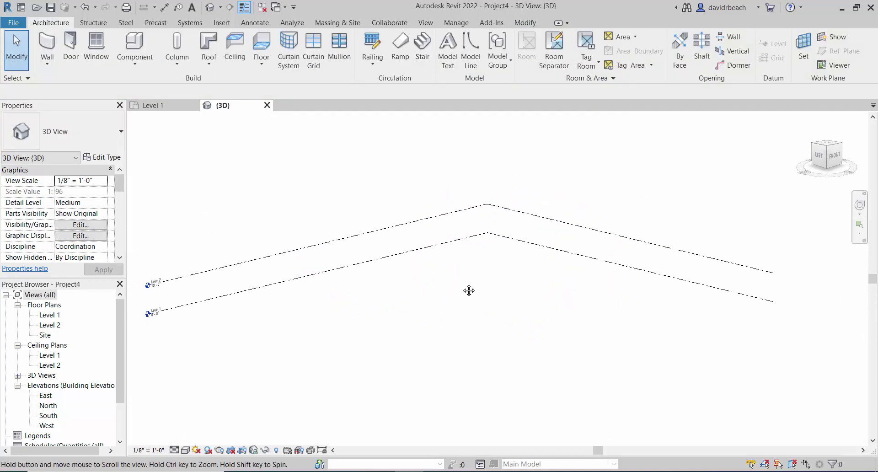
{"action": "double_click", "coordinate": [47, 315]}
{"action": "scroll", "coordinate": [398, 334], "scroll_direction": "down", "scroll_amount": 1}
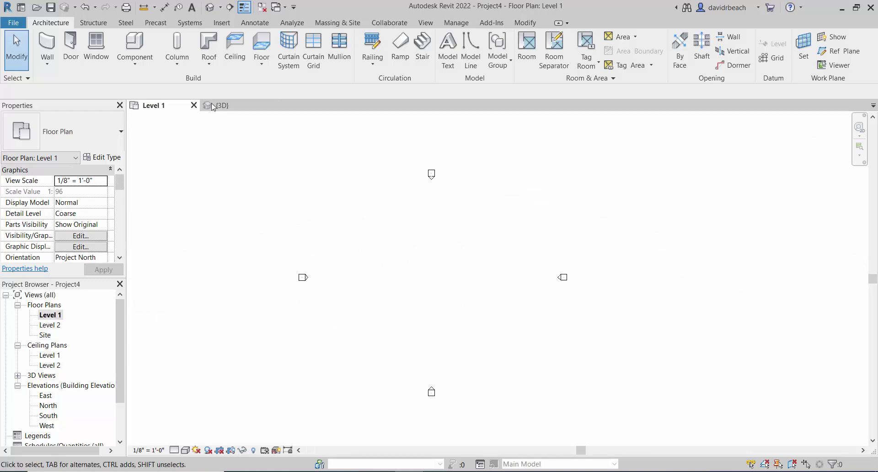
- Create a Model In-Place component in the Mass category and accept the name Mass 1
{"action": "left_click", "coordinate": [135, 58]}
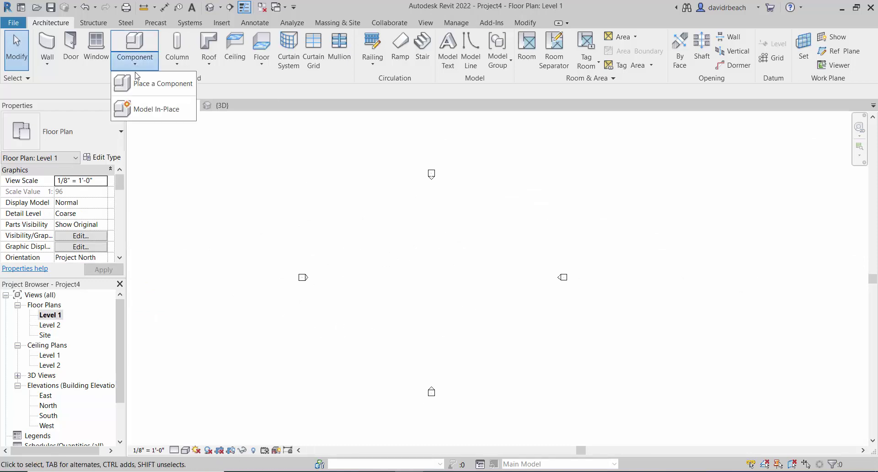
{"action": "left_click", "coordinate": [137, 110]}
{"action": "left_click_drag", "start_coordinate": [512, 169], "coordinate": [515, 187]}
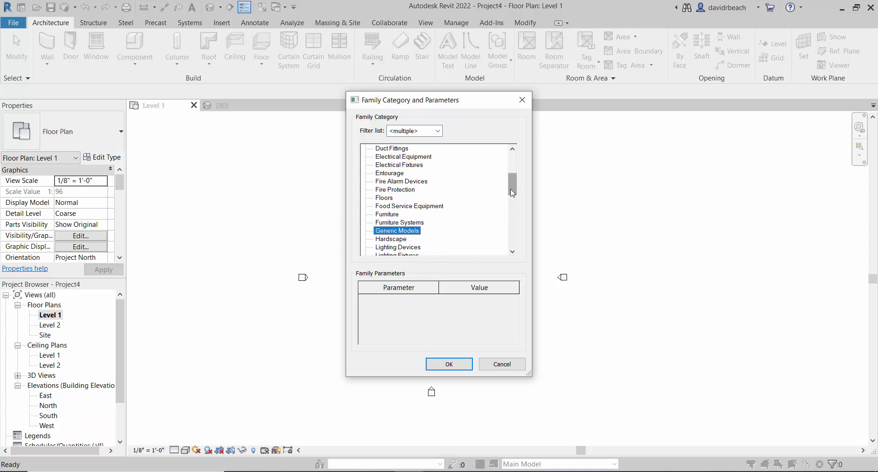
{"action": "left_click_drag", "start_coordinate": [512, 188], "coordinate": [512, 201]}
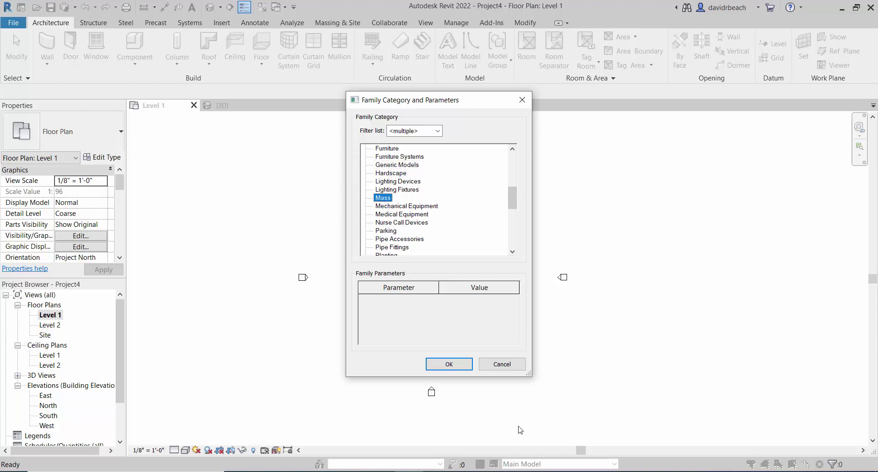
{"action": "left_click", "coordinate": [450, 364]}
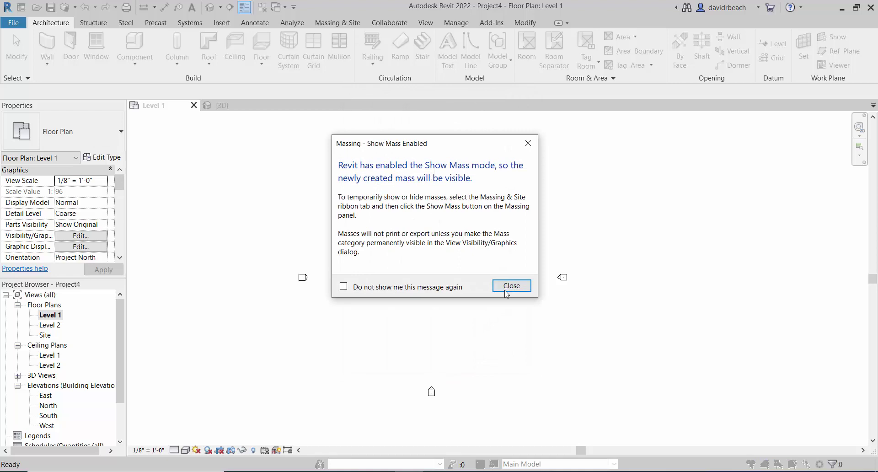
{"action": "left_click", "coordinate": [511, 286]}
{"action": "left_click", "coordinate": [496, 206]}
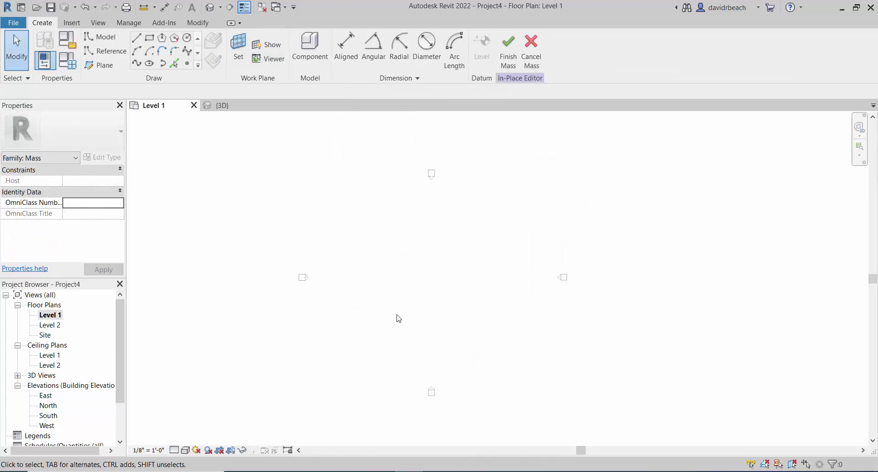
- Draw a Spline Through Points with six points winding into a spiral on the Level 1 plan
{"action": "middle_click_drag", "start_coordinate": [398, 319], "coordinate": [419, 311]}
{"action": "scroll", "coordinate": [419, 311], "scroll_direction": "up", "scroll_amount": 1}
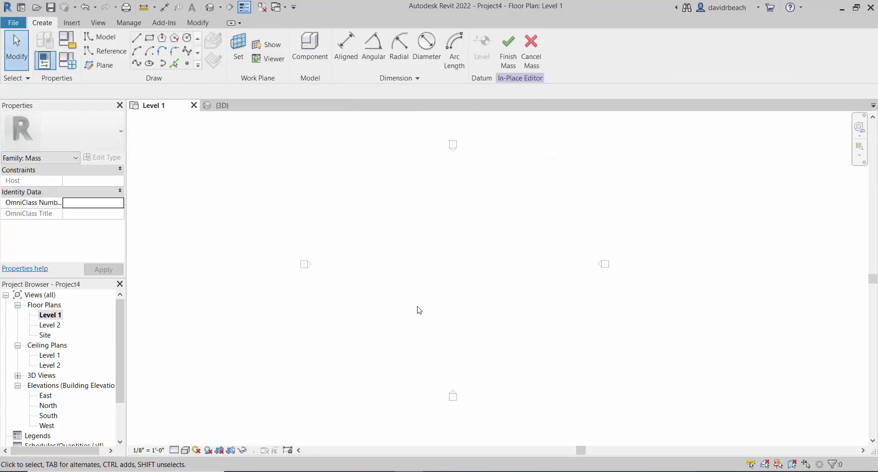
{"action": "left_click", "coordinate": [136, 64]}
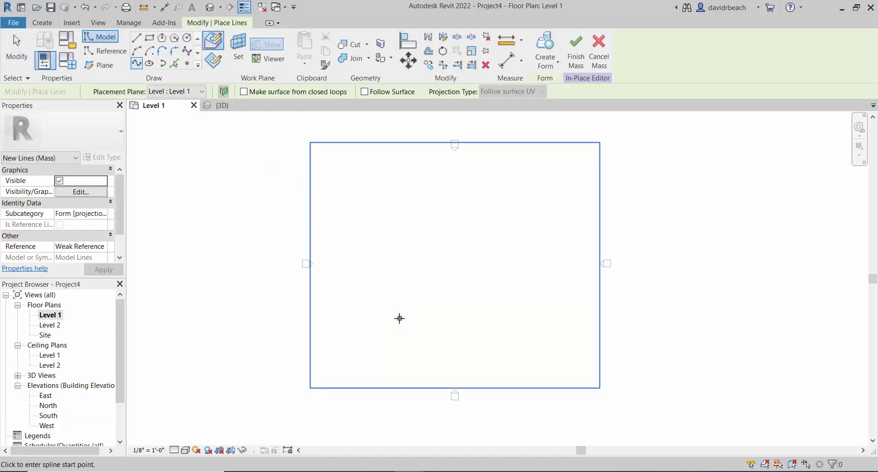
{"action": "left_click", "coordinate": [419, 340]}
{"action": "left_click", "coordinate": [524, 351]}
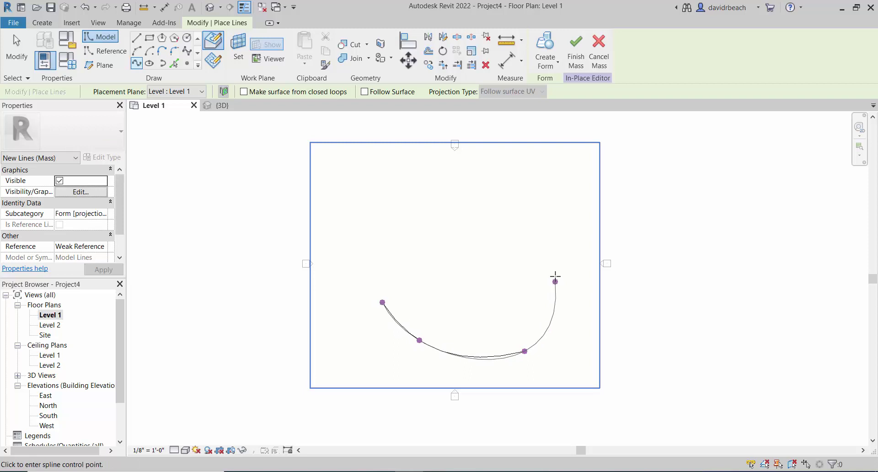
{"action": "left_click", "coordinate": [555, 273]}
{"action": "left_click", "coordinate": [506, 243]}
{"action": "left_click", "coordinate": [423, 266]}
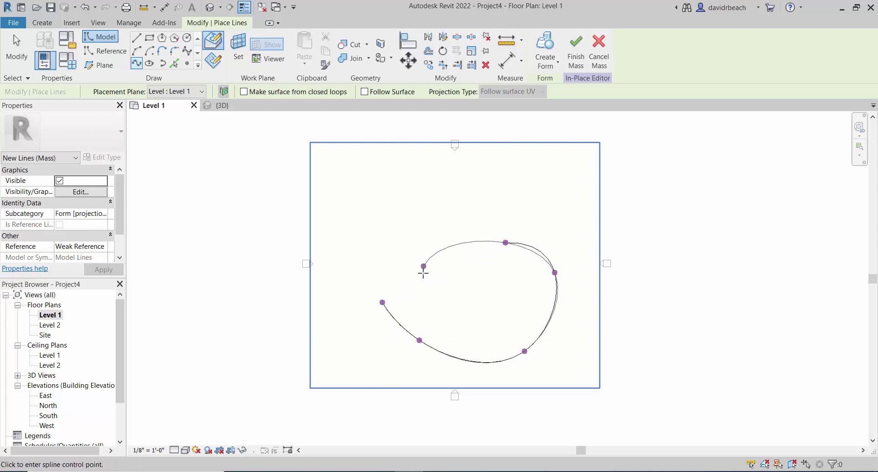
{"action": "left_click", "coordinate": [444, 313]}
{"action": "key", "text": "Escape"}
{"action": "key", "text": "Escape"}
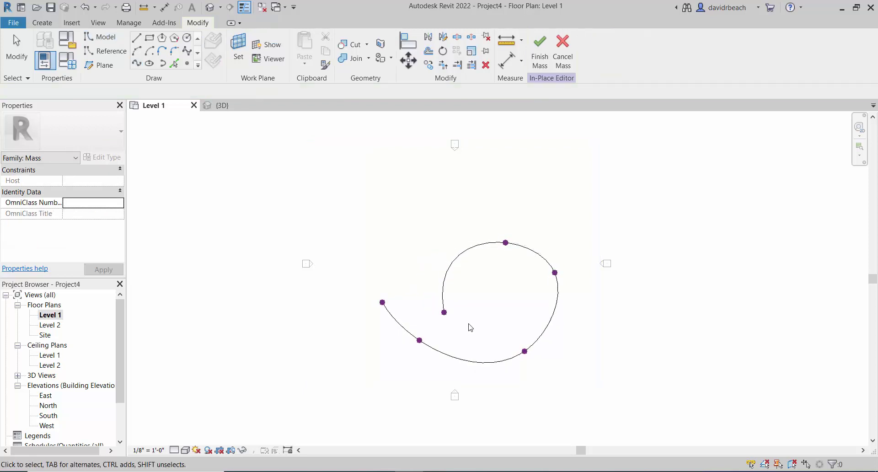
{"action": "scroll", "coordinate": [472, 327], "scroll_direction": "up", "scroll_amount": 1}
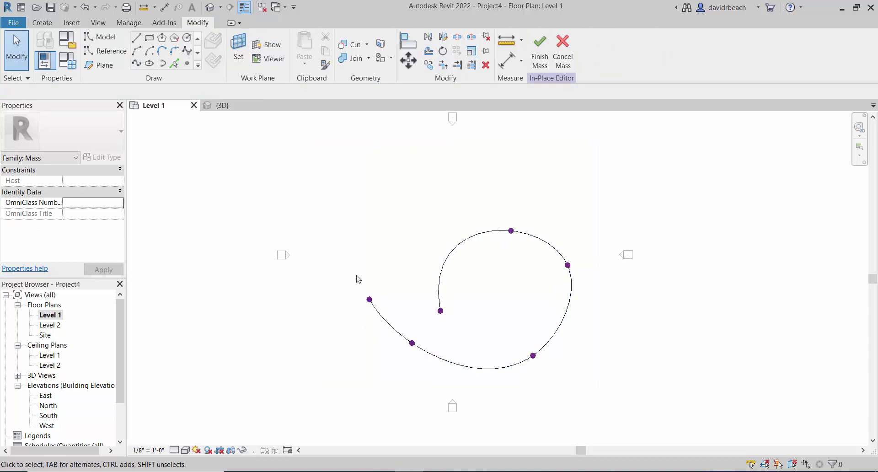
- Open the default 3D view and orbit around the spiral spline to inspect its points
{"action": "left_click", "coordinate": [245, 8]}
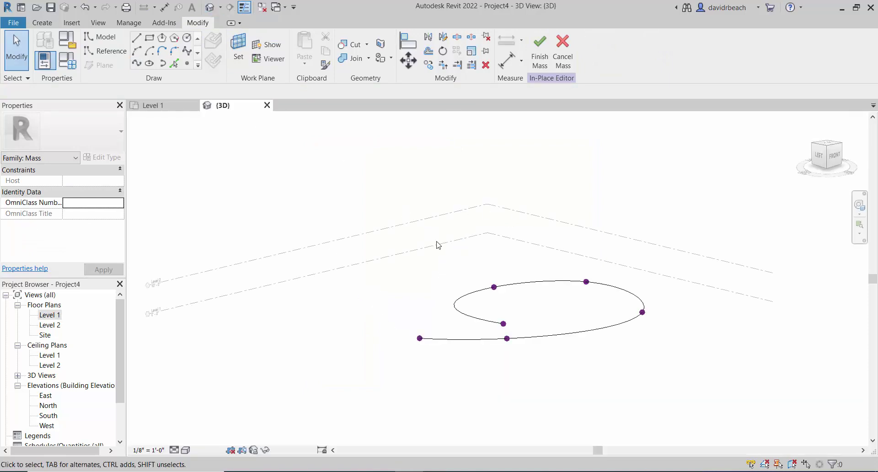
{"action": "middle_click_drag", "start_coordinate": [437, 243], "coordinate": [474, 288], "text": "shift"}
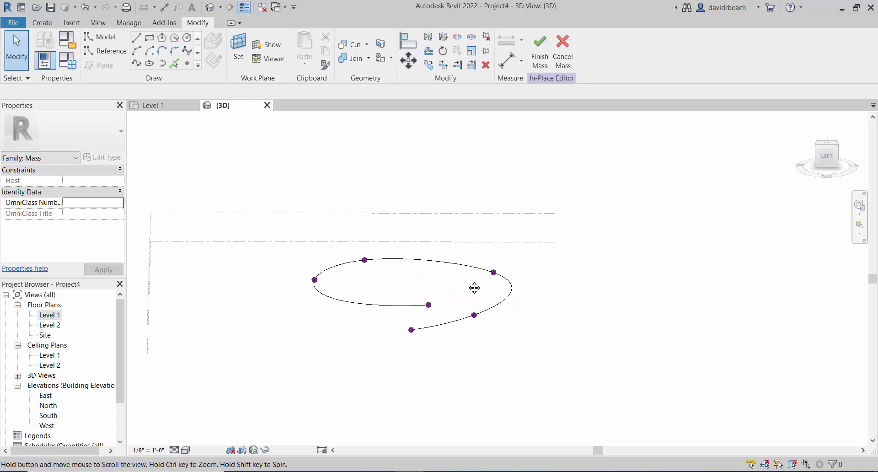
{"action": "scroll", "coordinate": [469, 291], "scroll_direction": "up", "scroll_amount": 2}
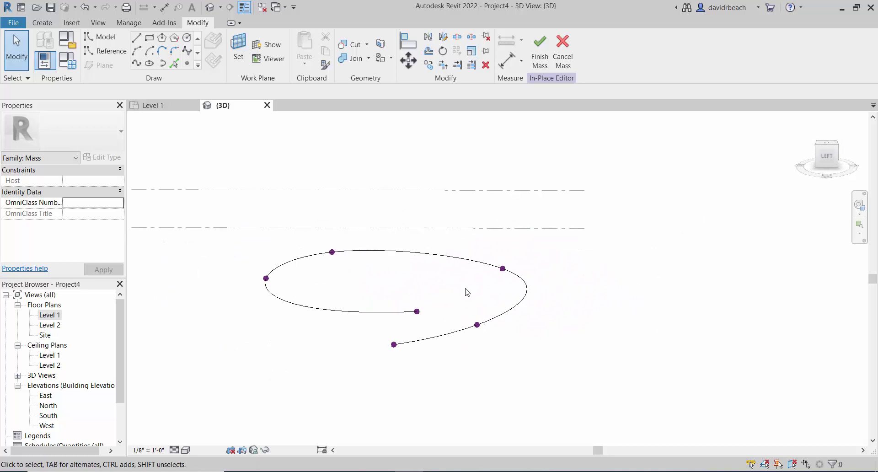
{"action": "left_click", "coordinate": [478, 326]}
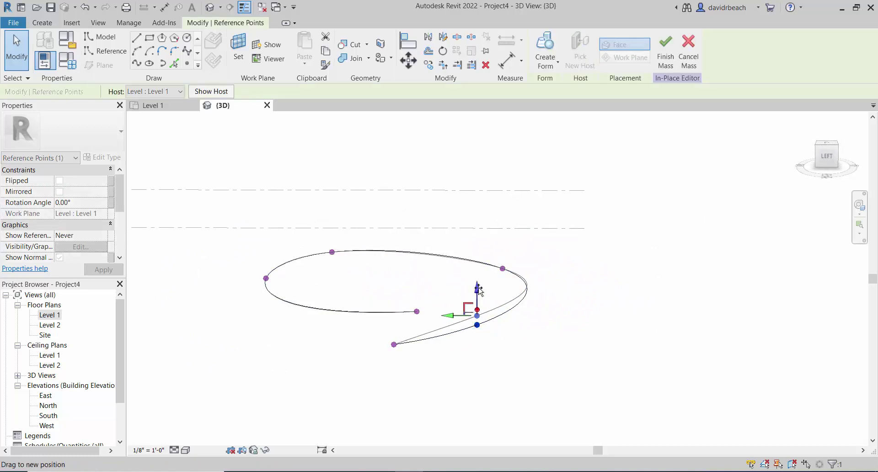
{"action": "middle_click_drag", "start_coordinate": [490, 300], "coordinate": [606, 278], "text": "shift"}
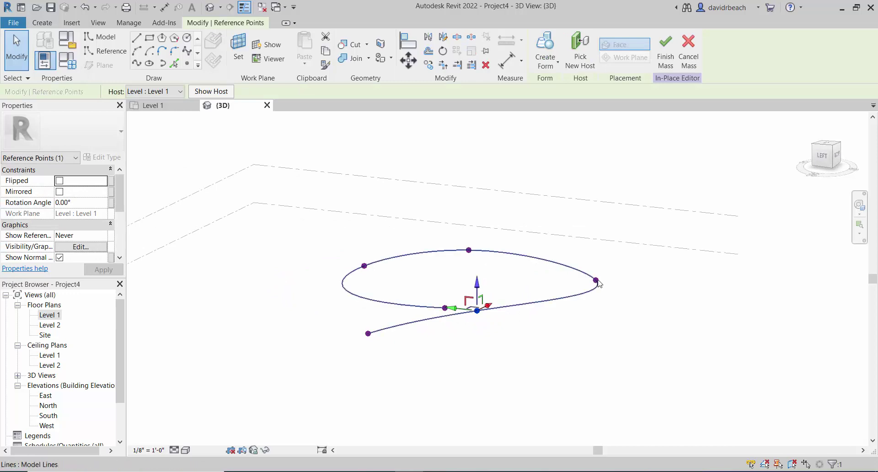
{"action": "left_click", "coordinate": [615, 305]}
{"action": "middle_click_drag", "start_coordinate": [626, 308], "coordinate": [576, 320], "text": "shift"}
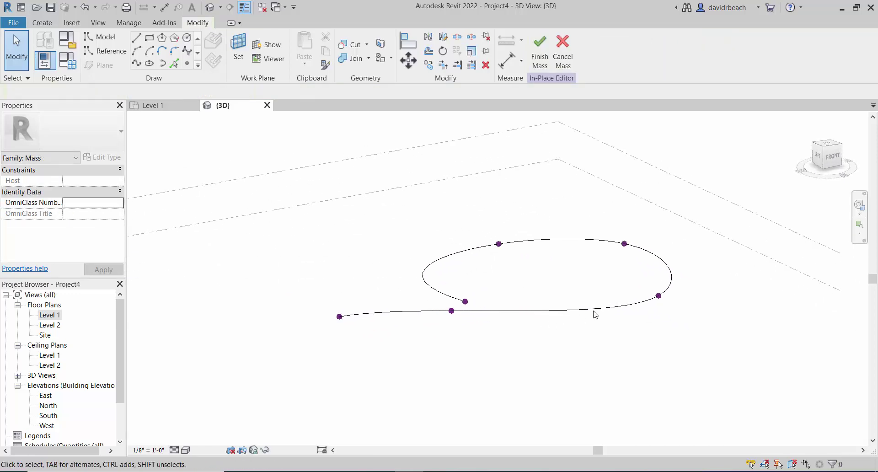
- Raise two of the spline's points upward along their Z arrows
{"action": "left_click", "coordinate": [659, 297]}
{"action": "left_click_drag", "start_coordinate": [661, 281], "coordinate": [661, 244]}
{"action": "middle_click_drag", "start_coordinate": [555, 269], "coordinate": [668, 308], "text": "shift"}
{"action": "left_click", "coordinate": [481, 306]}
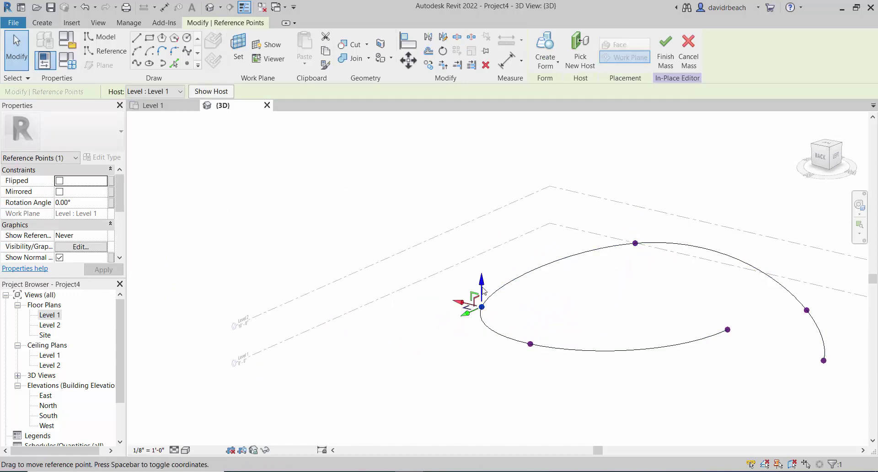
{"action": "middle_click_drag", "start_coordinate": [484, 249], "coordinate": [574, 306], "text": "shift"}
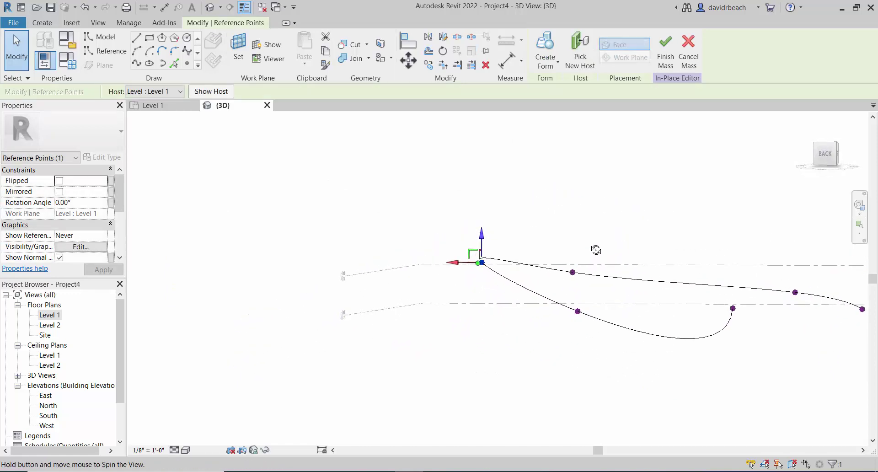
{"action": "left_click", "coordinate": [578, 311]}
{"action": "left_click_drag", "start_coordinate": [578, 280], "coordinate": [581, 229]}
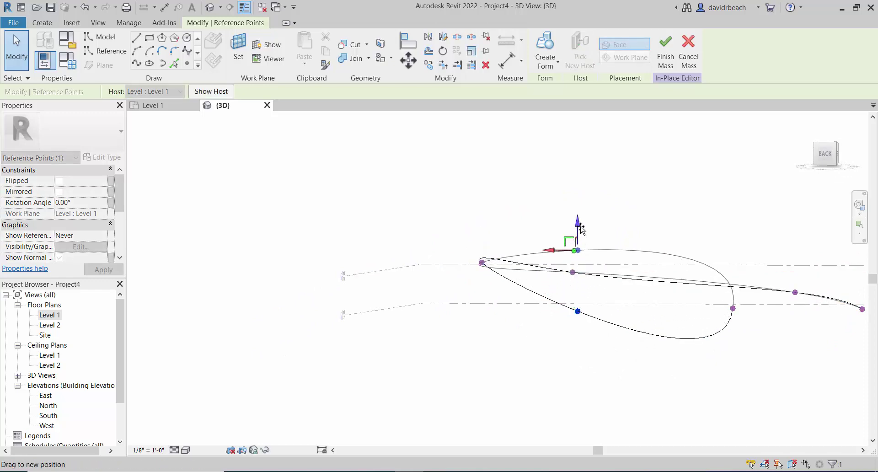
- Lift one more spline point upward and orbit to review the rising spiral
{"action": "middle_click_drag", "start_coordinate": [580, 229], "coordinate": [778, 330], "text": "shift"}
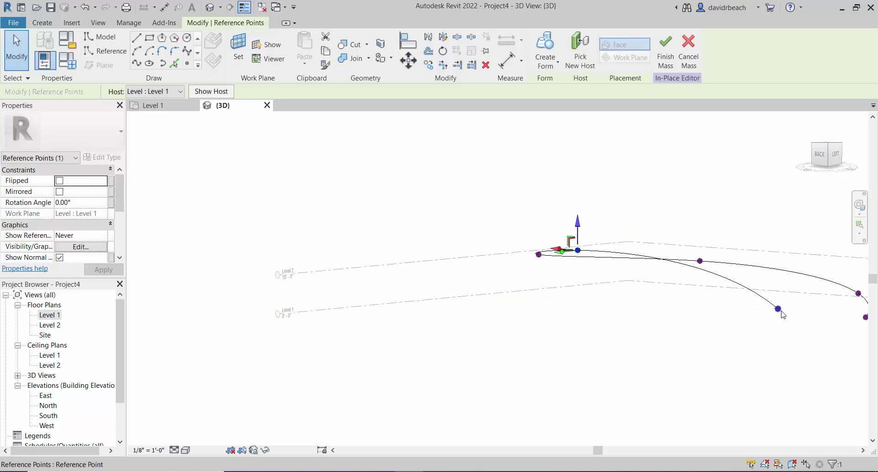
{"action": "left_click", "coordinate": [778, 309]}
{"action": "left_click_drag", "start_coordinate": [779, 288], "coordinate": [784, 215]}
{"action": "left_click", "coordinate": [670, 348]}
{"action": "middle_click_drag", "start_coordinate": [672, 347], "coordinate": [575, 344], "text": "shift"}
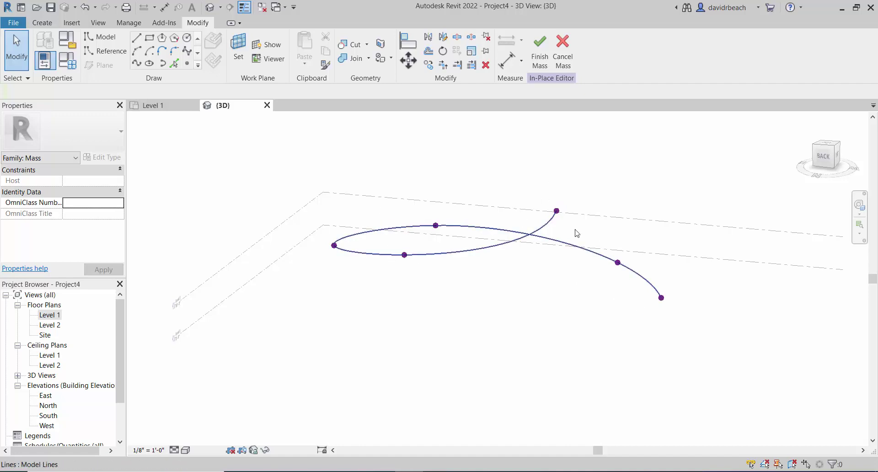
{"action": "key", "text": "shift+Left"}
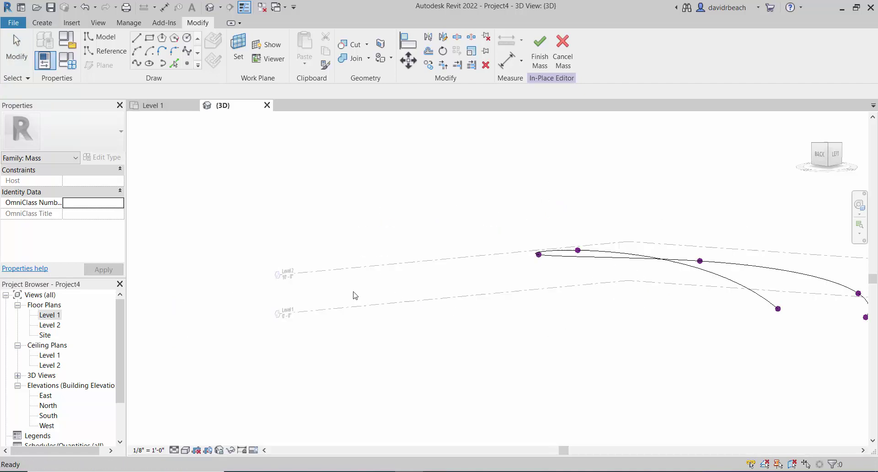
{"action": "key", "text": "shift+Left"}
{"action": "key", "text": "shift+Left"}
{"action": "key", "text": "shift+Left"}
{"action": "key", "text": "shift+Left"}
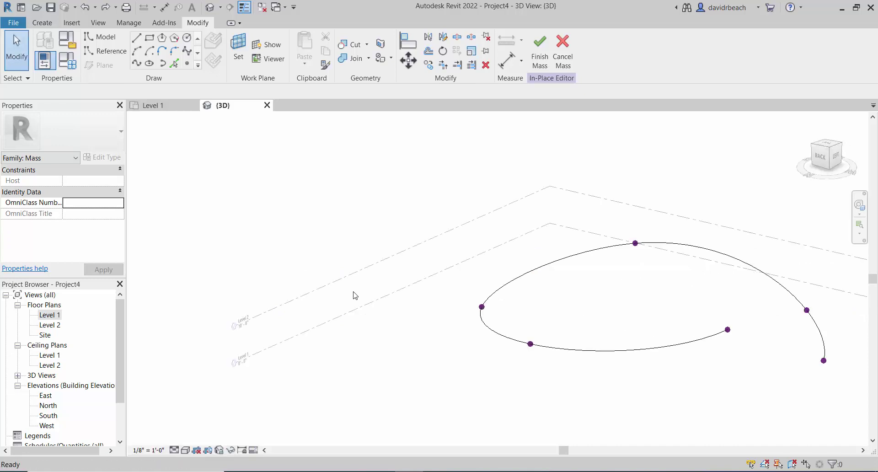
{"action": "key", "text": "Escape"}
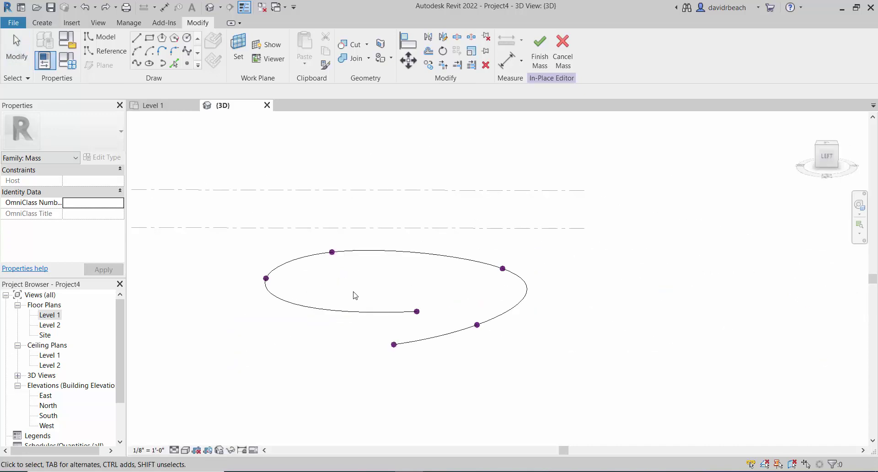
{"action": "middle_click_drag", "start_coordinate": [498, 339], "coordinate": [548, 350], "text": "shift"}
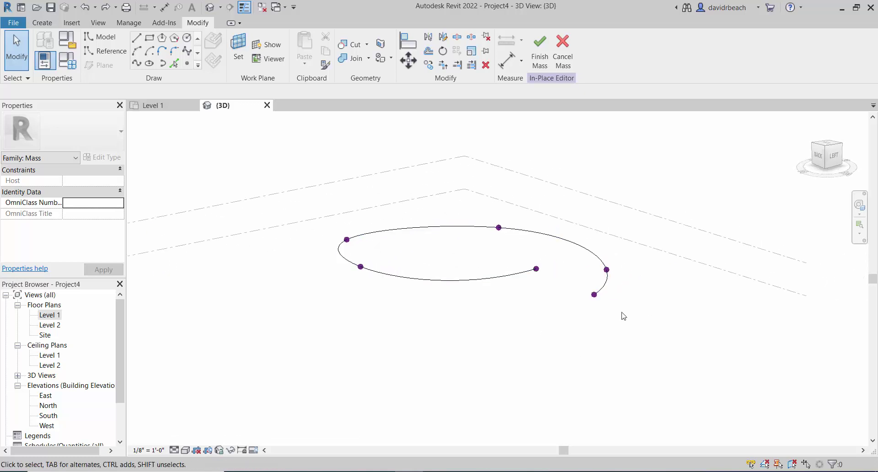
{"action": "middle_click_drag", "start_coordinate": [563, 293], "coordinate": [449, 296], "text": "shift"}
{"action": "scroll", "coordinate": [521, 302], "scroll_direction": "up", "scroll_amount": 2}
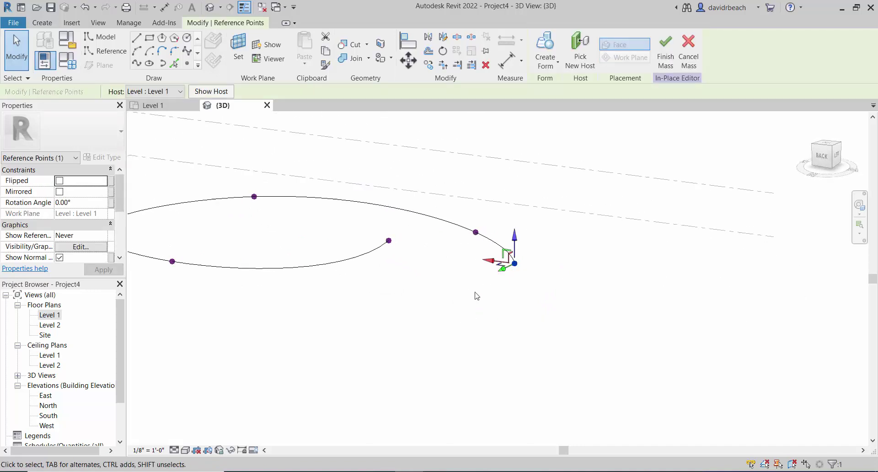
{"action": "middle_click_drag", "start_coordinate": [475, 296], "coordinate": [471, 323]}
{"action": "middle_click_drag", "start_coordinate": [520, 290], "coordinate": [594, 317], "text": "shift"}
{"action": "left_click", "coordinate": [594, 317]}
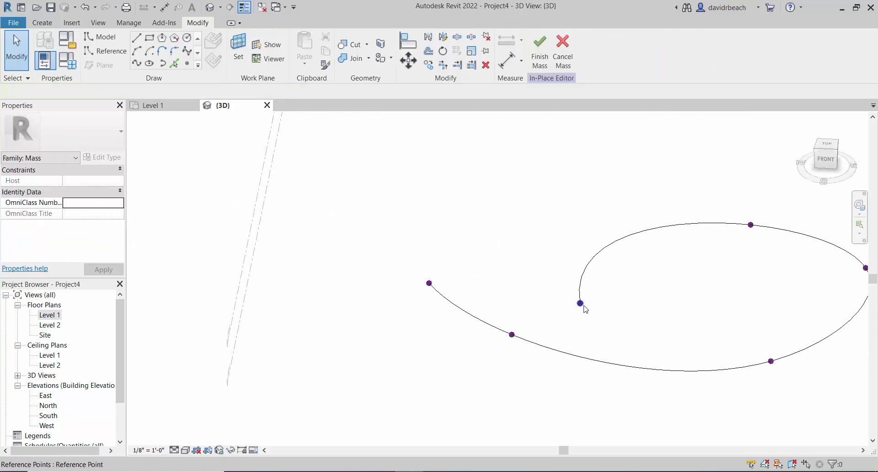
{"action": "left_click", "coordinate": [581, 303]}
{"action": "mouse_move", "coordinate": [651, 320]}
{"action": "middle_mouse_down", "text": "shift"}
{"action": "mouse_move", "coordinate": [606, 320]}
{"action": "mouse_move", "coordinate": [612, 323]}
{"action": "mouse_move", "coordinate": [640, 237]}
{"action": "mouse_move", "coordinate": [624, 218]}
{"action": "mouse_move", "coordinate": [602, 281]}
{"action": "mouse_move", "coordinate": [687, 307]}
{"action": "mouse_move", "coordinate": [656, 307]}
{"action": "middle_mouse_up", "text": "shift"}
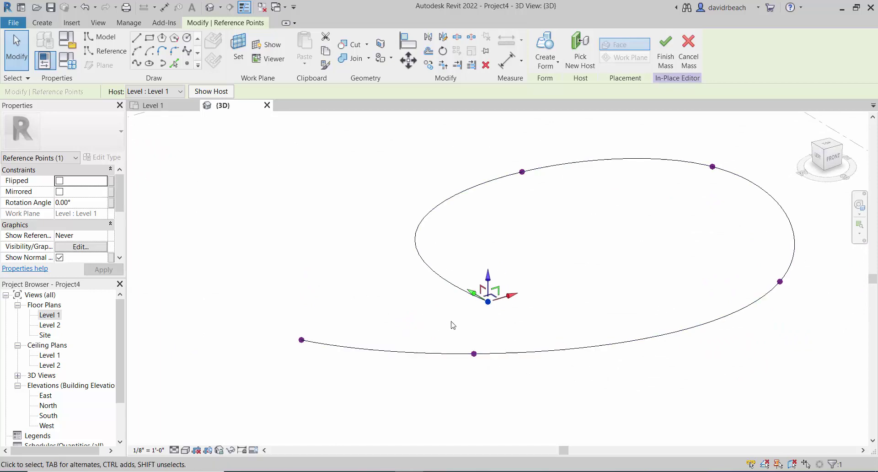
{"action": "middle_click_drag", "start_coordinate": [415, 329], "coordinate": [386, 338]}
{"action": "scroll", "coordinate": [366, 335], "scroll_direction": "up", "scroll_amount": 1}
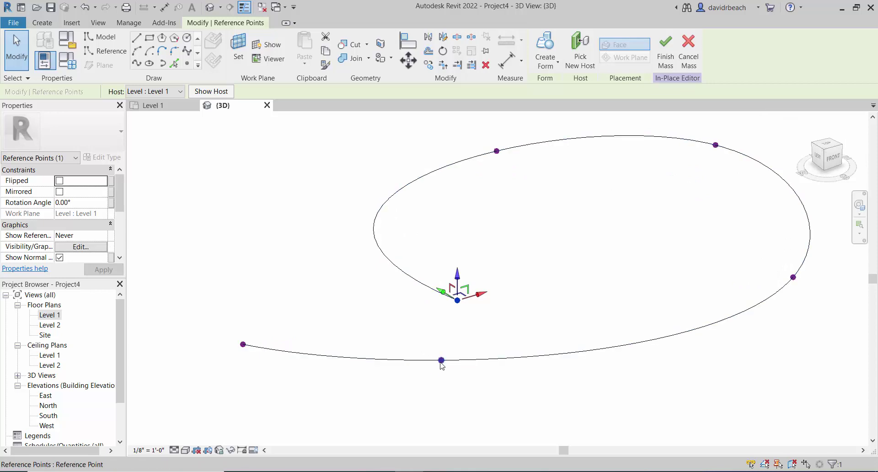
- Select the spiral's inner end point and display its work plane using Set and Show
{"action": "left_click", "coordinate": [487, 335]}
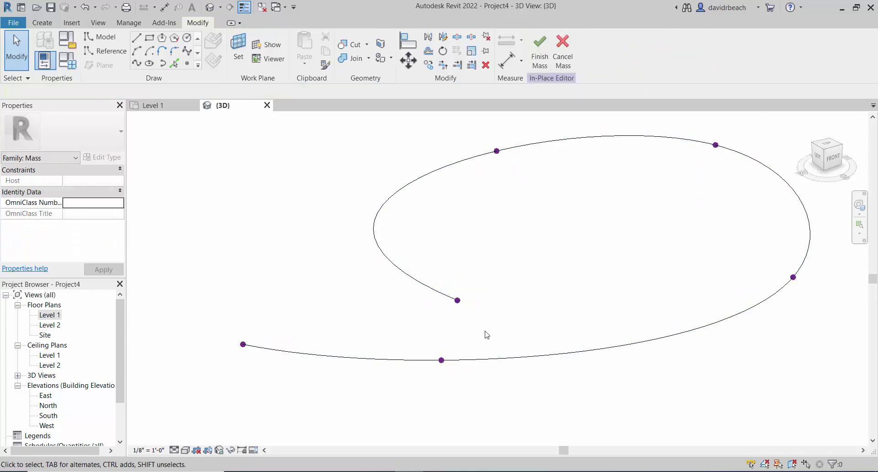
{"action": "left_click", "coordinate": [457, 301]}
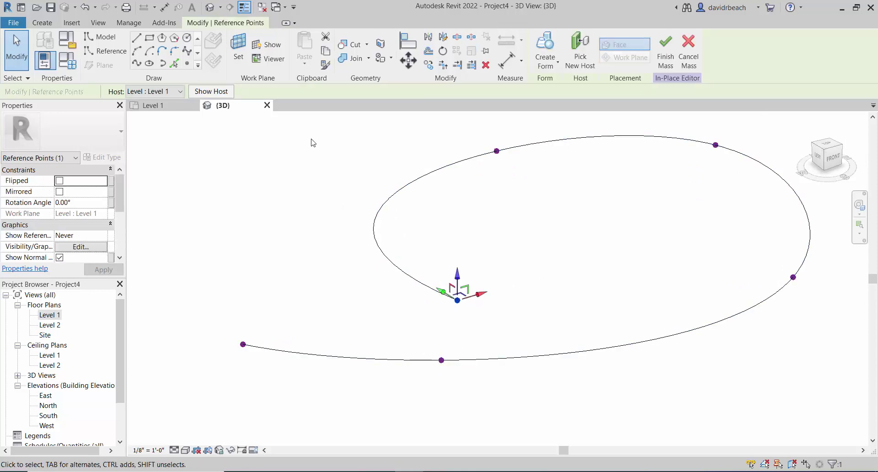
{"action": "left_click", "coordinate": [245, 54]}
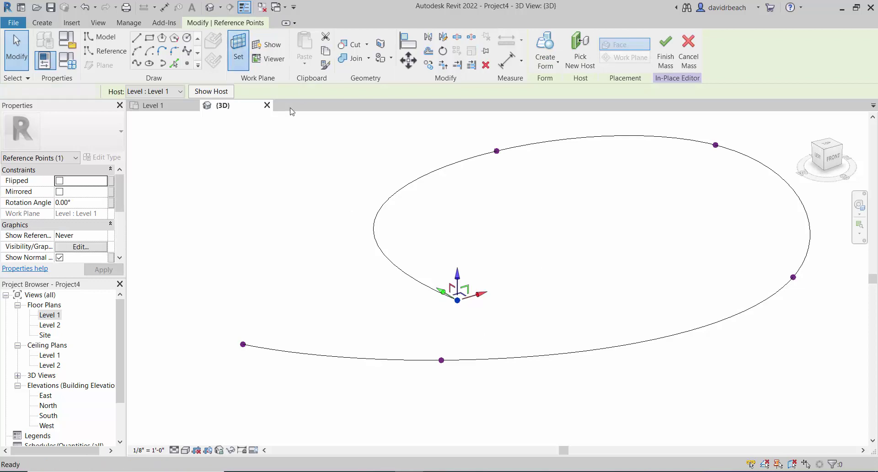
{"action": "left_click", "coordinate": [268, 45]}
{"action": "middle_click_drag", "start_coordinate": [416, 211], "coordinate": [482, 293], "text": "shift"}
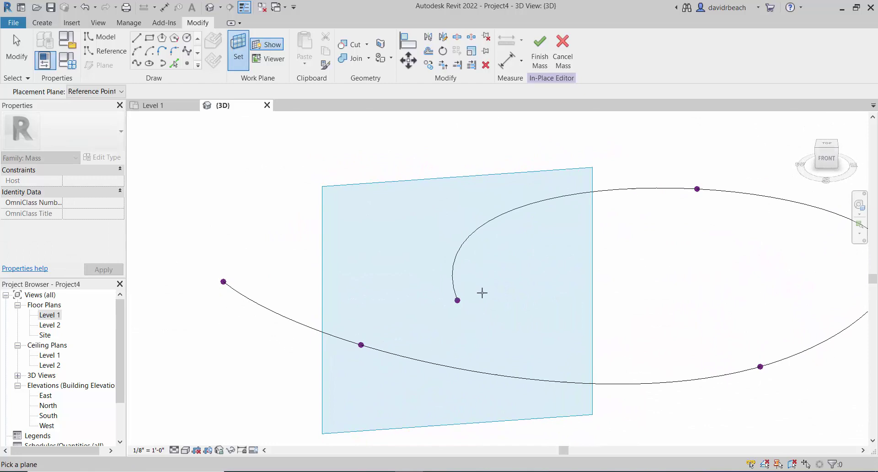
- Pick the blue plane as work plane and draw a 12' model line (LI) from the spiral's end point
{"action": "left_click", "coordinate": [482, 293]}
{"action": "key", "text": "l"}
{"action": "key", "text": "i"}
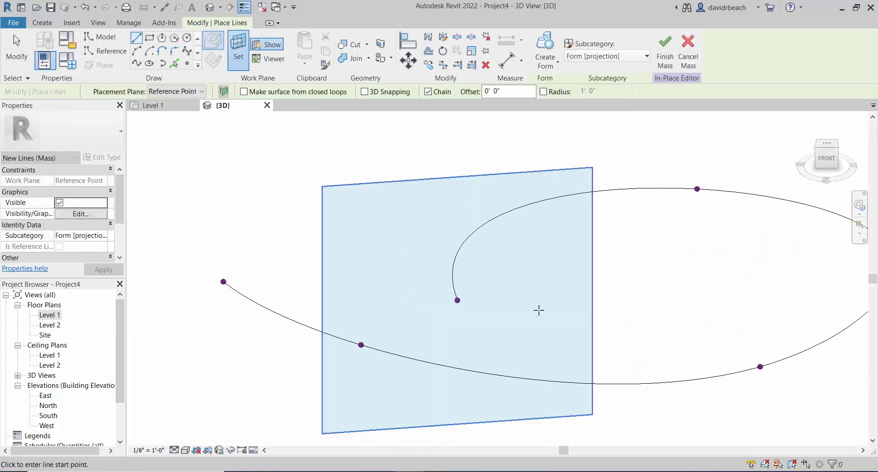
{"action": "left_click", "coordinate": [458, 301]}
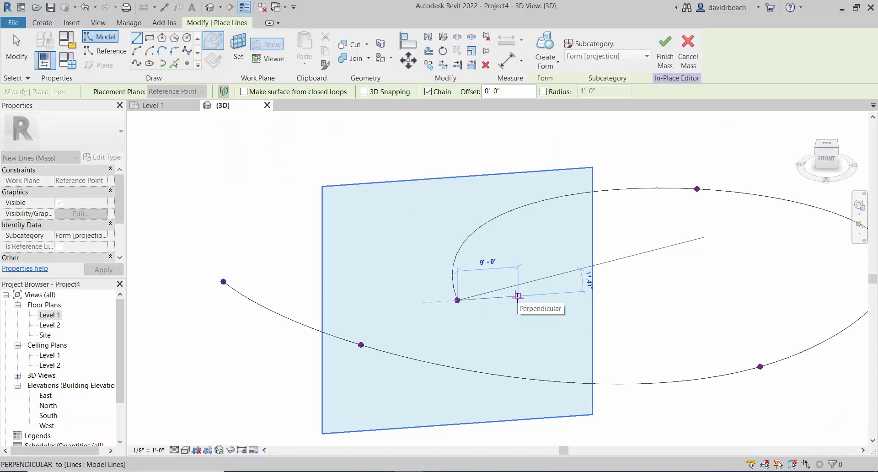
{"action": "scroll", "coordinate": [518, 297], "scroll_direction": "up", "scroll_amount": 2}
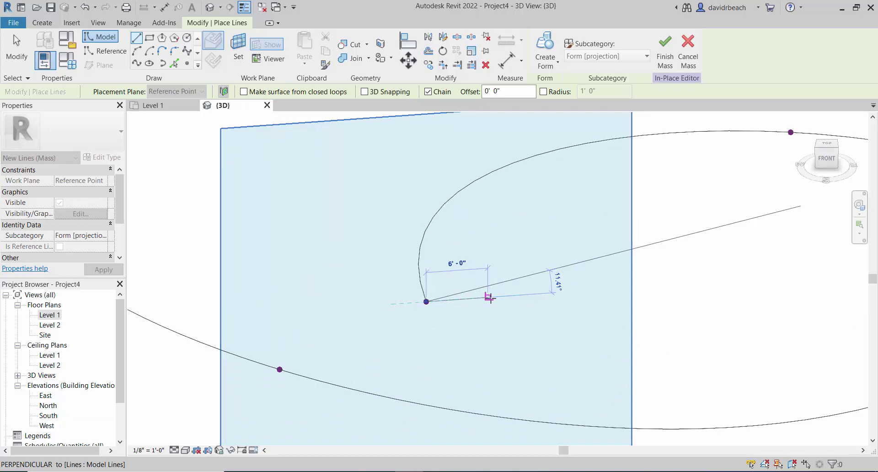
{"action": "scroll", "coordinate": [489, 296], "scroll_direction": "up", "scroll_amount": 2}
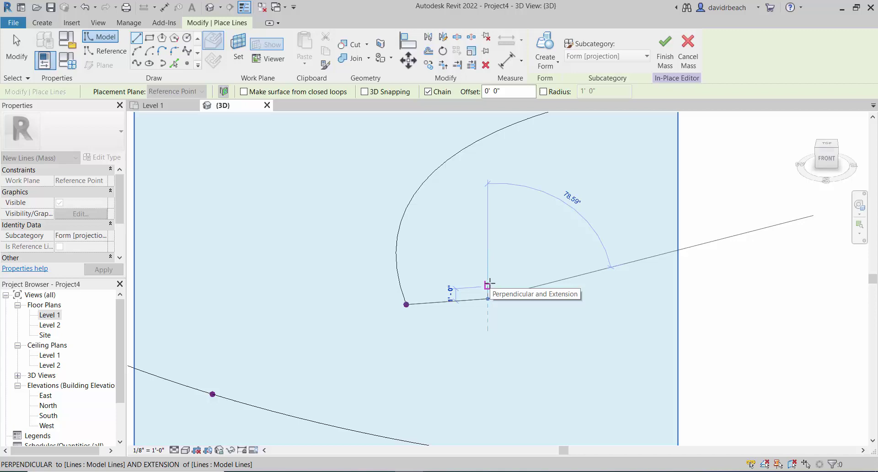
{"action": "left_click", "coordinate": [487, 285]}
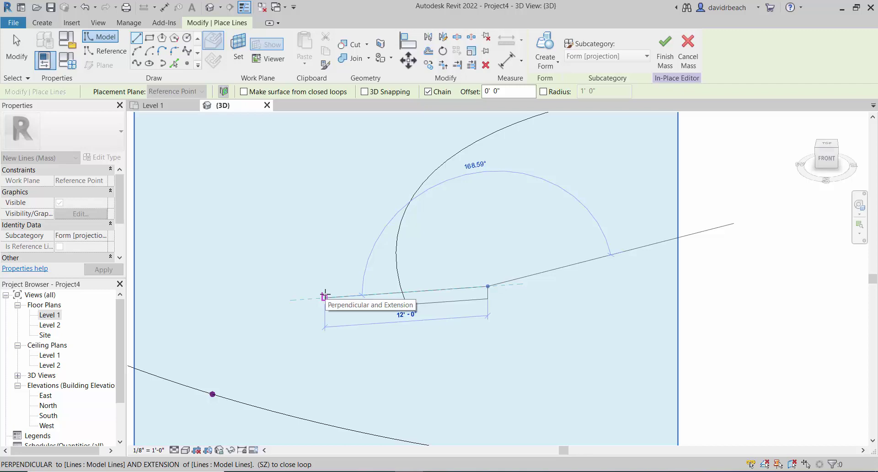
{"action": "left_click", "coordinate": [325, 297]}
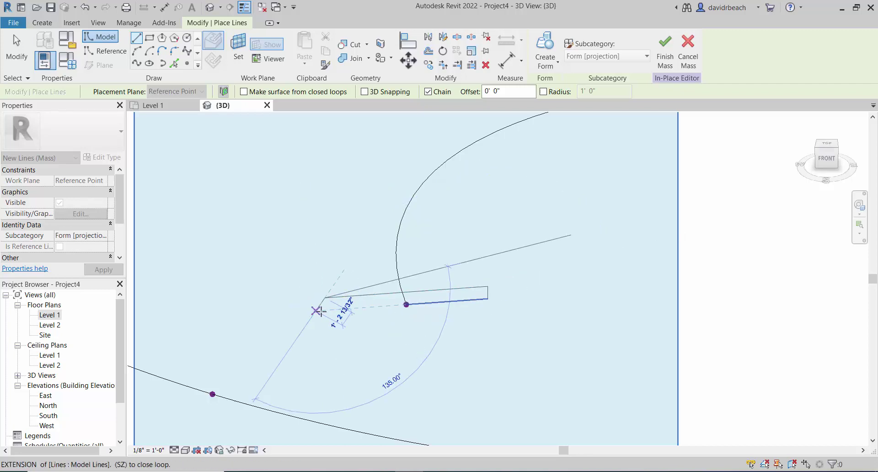
- Add the 1' short edge and close the rectangular profile back at its start
{"action": "mouse_move", "coordinate": [326, 310]}
{"action": "middle_mouse_down", "text": "shift"}
{"action": "mouse_move", "coordinate": [506, 316]}
{"action": "mouse_move", "coordinate": [316, 308]}
{"action": "middle_mouse_up", "text": "shift"}
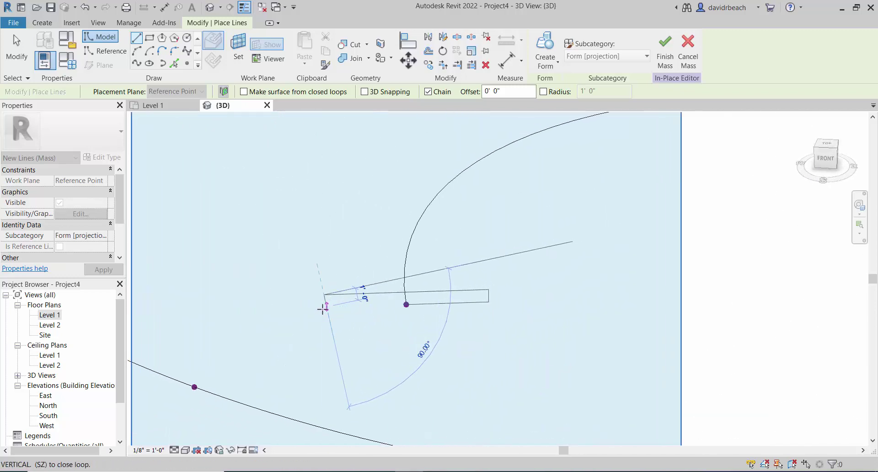
{"action": "scroll", "coordinate": [321, 305], "scroll_direction": "up", "scroll_amount": 3}
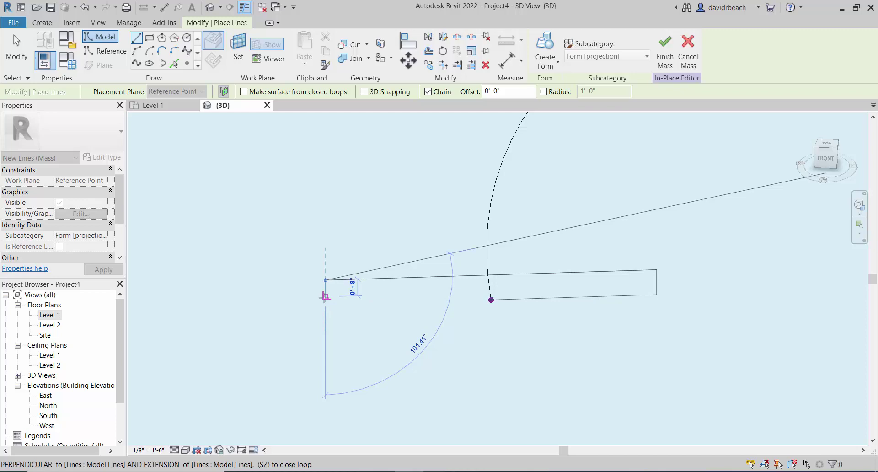
{"action": "left_click", "coordinate": [325, 304]}
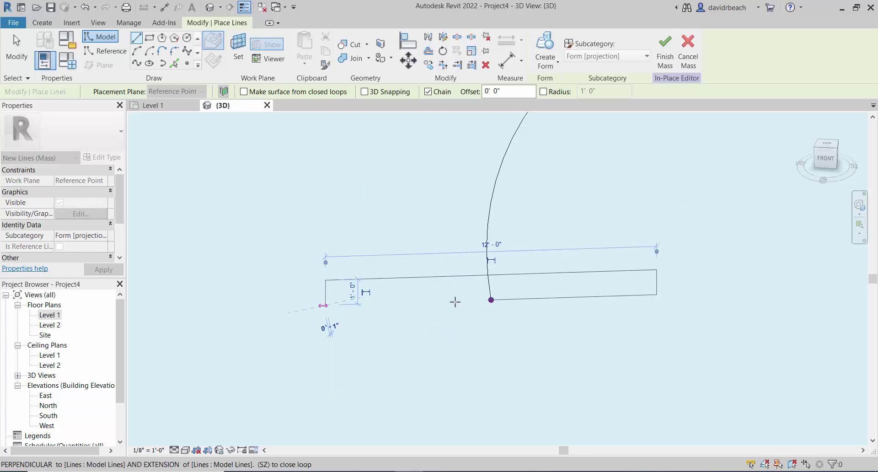
{"action": "left_click", "coordinate": [481, 302]}
{"action": "key", "text": "Escape"}
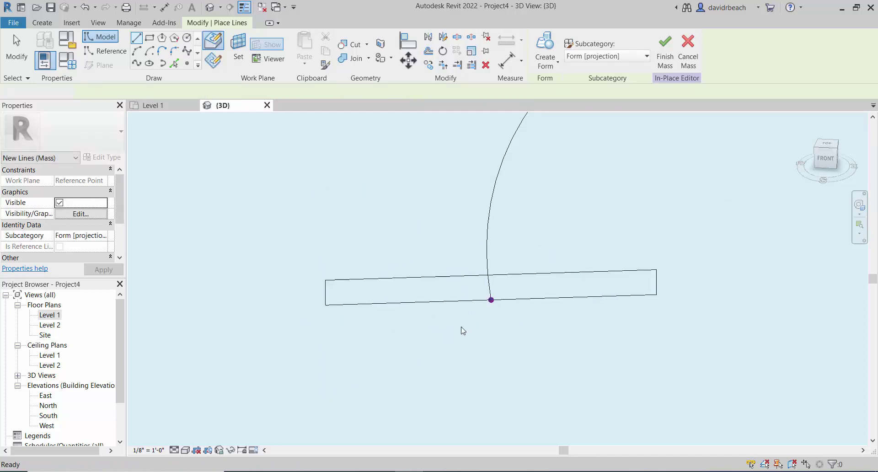
{"action": "scroll", "coordinate": [457, 331], "scroll_direction": "down", "scroll_amount": 2}
{"action": "middle_click_drag", "start_coordinate": [453, 335], "coordinate": [554, 335], "text": "shift"}
{"action": "scroll", "coordinate": [555, 336], "scroll_direction": "down", "scroll_amount": 5}
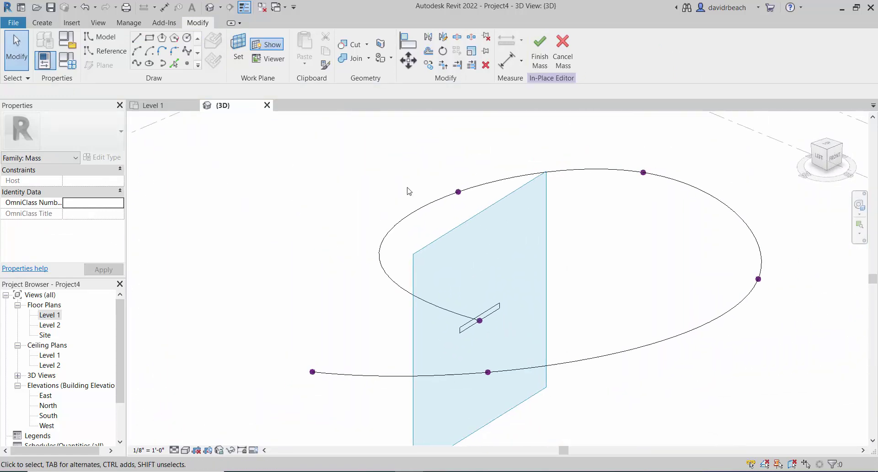
- Select the spiral path with the rectangular profile and create a swept ribbon form from them
{"action": "middle_click_drag", "start_coordinate": [613, 355], "coordinate": [549, 321], "text": "shift"}
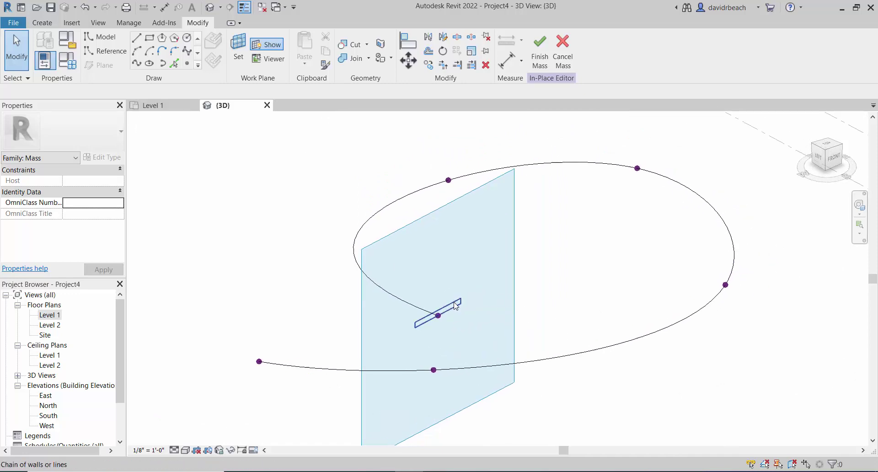
{"action": "left_click", "coordinate": [464, 315]}
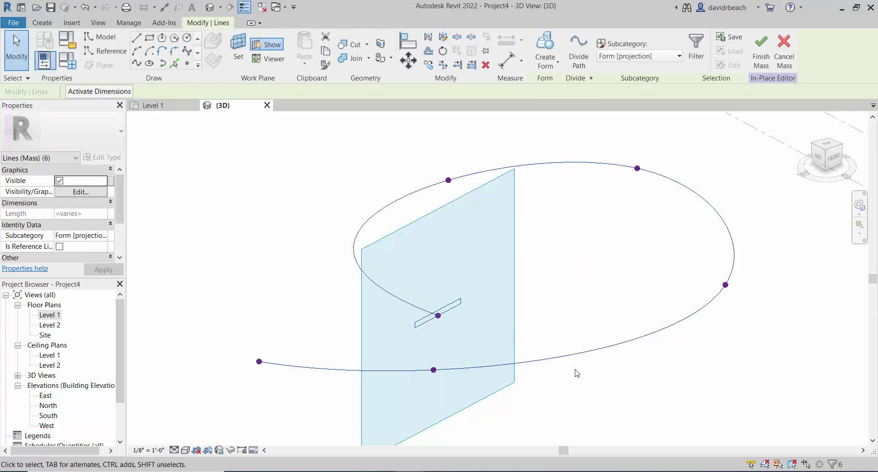
{"action": "left_click", "coordinate": [538, 51]}
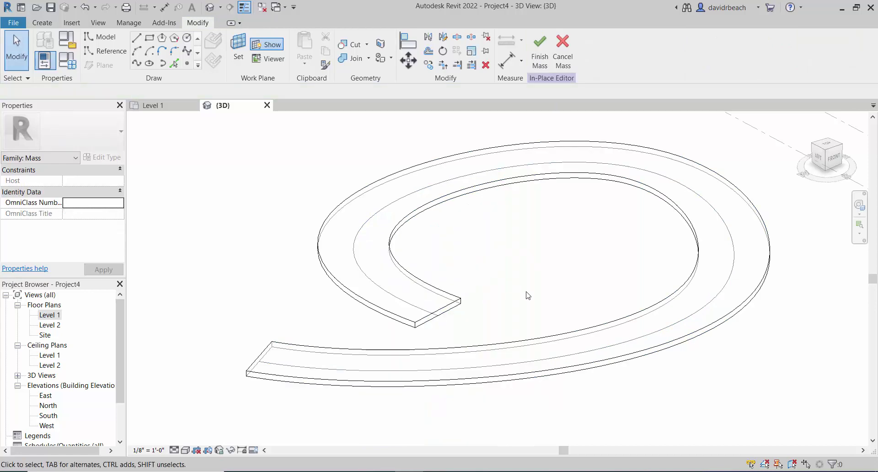
{"action": "mouse_move", "coordinate": [525, 294]}
{"action": "middle_mouse_down", "text": "shift"}
{"action": "mouse_move", "coordinate": [513, 261]}
{"action": "mouse_move", "coordinate": [569, 178]}
{"action": "mouse_move", "coordinate": [566, 224]}
{"action": "mouse_move", "coordinate": [528, 279]}
{"action": "middle_mouse_up", "text": "shift"}
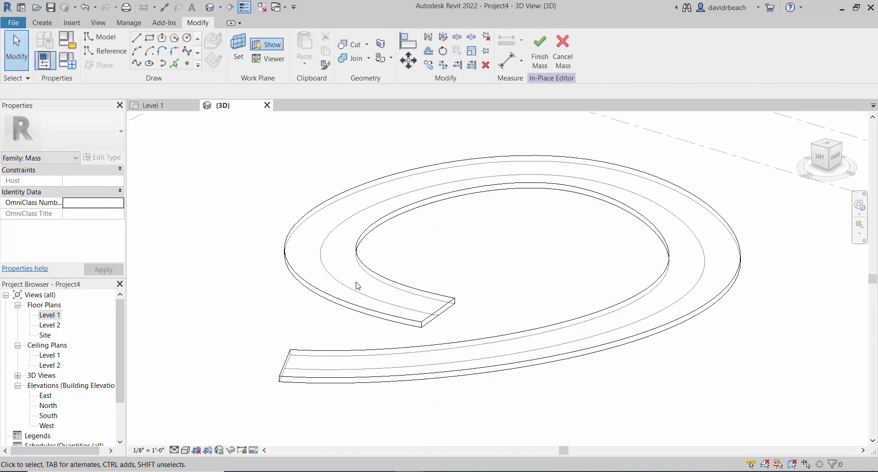
{"action": "left_click", "coordinate": [377, 303]}
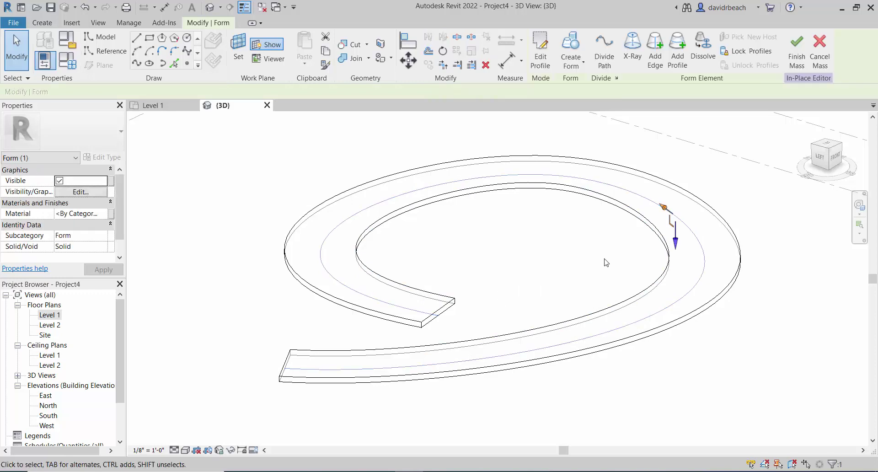
- Tab-select the entire ribbon form and turn on X-Ray to expose its profiles and path points
{"action": "middle_click_drag", "start_coordinate": [540, 244], "coordinate": [481, 261], "text": "shift"}
{"action": "key", "text": "Escape"}
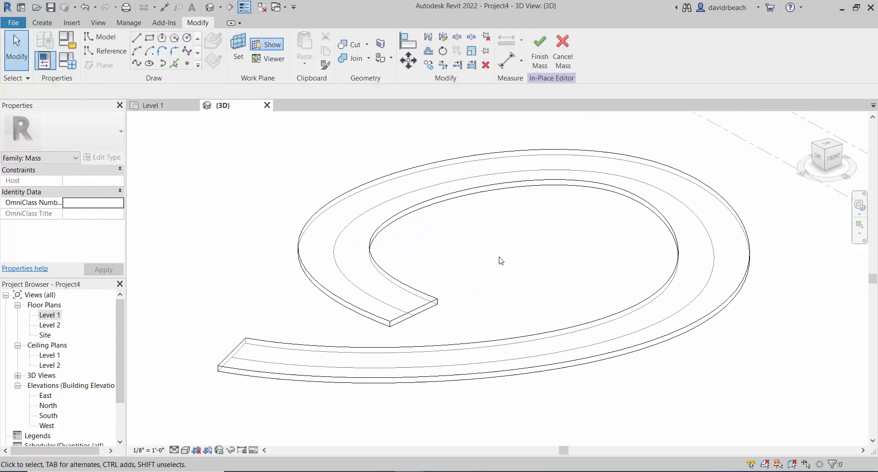
{"action": "middle_click_drag", "start_coordinate": [516, 264], "coordinate": [512, 271]}
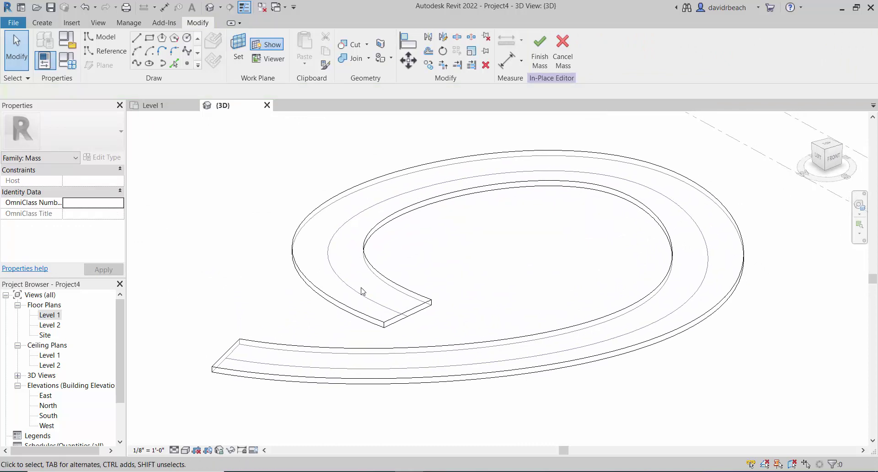
{"action": "key", "text": "Tab"}
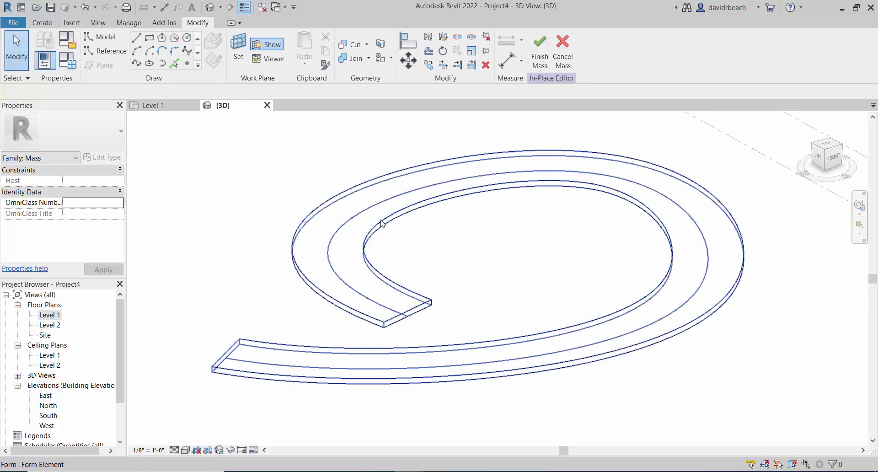
{"action": "left_click", "coordinate": [382, 222]}
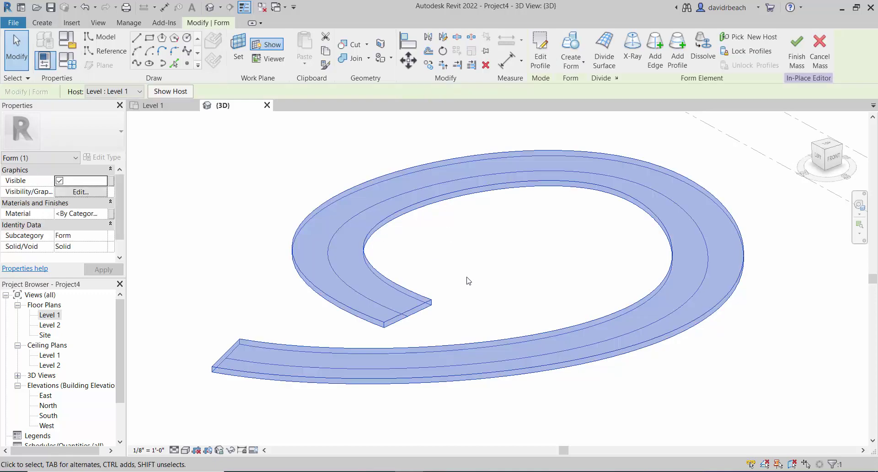
{"action": "left_click", "coordinate": [628, 57]}
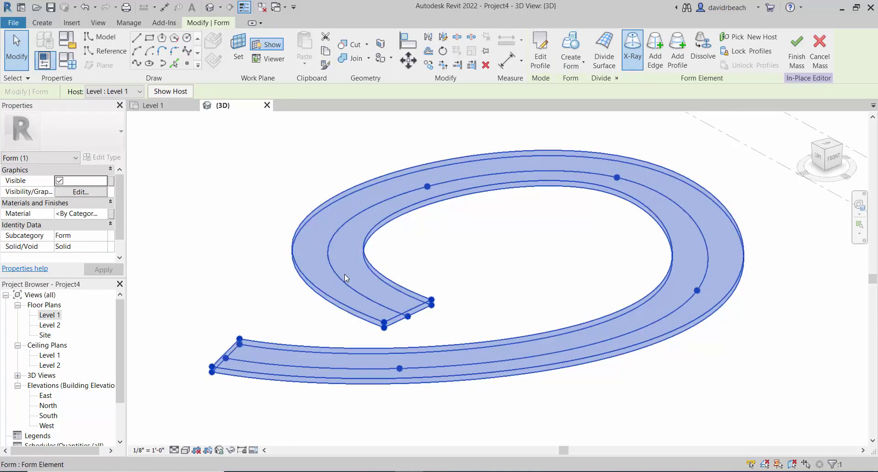
{"action": "left_click", "coordinate": [478, 307]}
{"action": "mouse_move", "coordinate": [475, 308]}
{"action": "middle_mouse_down", "text": "shift"}
{"action": "mouse_move", "coordinate": [608, 188]}
{"action": "mouse_move", "coordinate": [458, 356]}
{"action": "mouse_move", "coordinate": [473, 320]}
{"action": "middle_mouse_up", "text": "shift"}
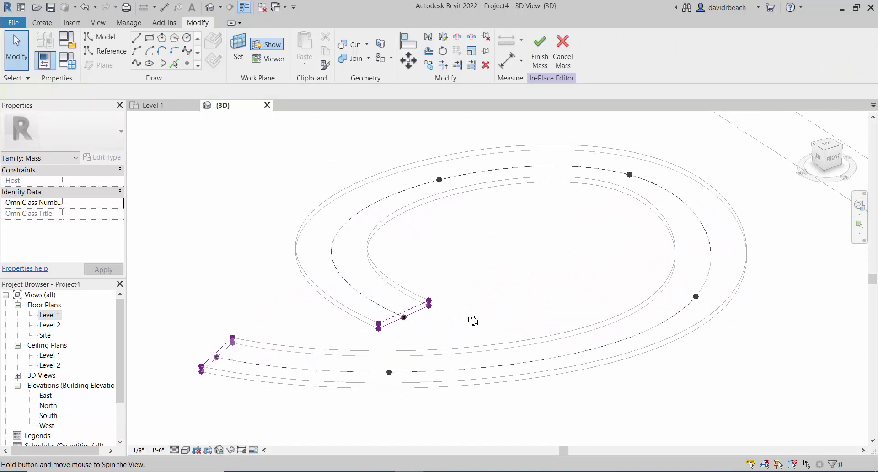
- Select the profile at the spiral's inner end and lift it higher
{"action": "left_click", "coordinate": [405, 319]}
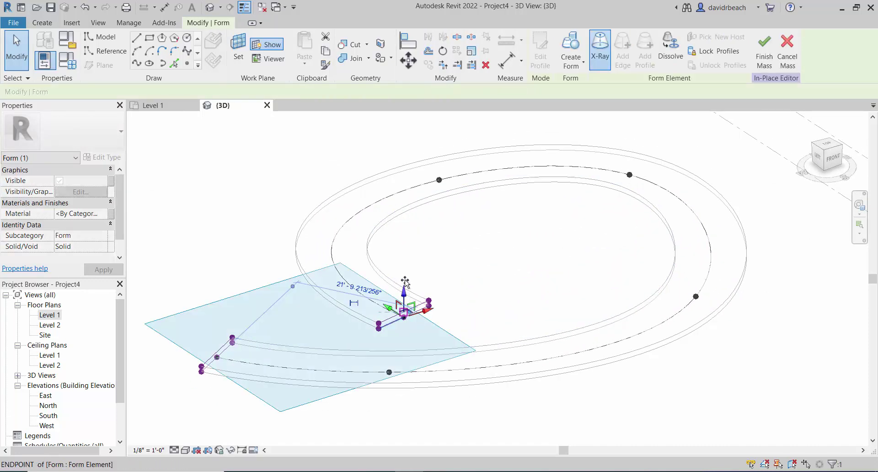
{"action": "left_click_drag", "start_coordinate": [405, 259], "coordinate": [403, 256]}
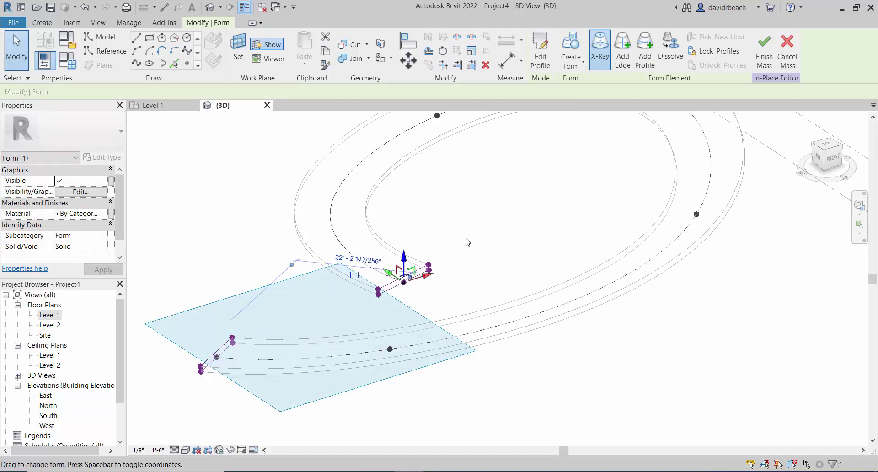
{"action": "mouse_move", "coordinate": [467, 243]}
{"action": "middle_mouse_down", "text": "shift"}
{"action": "mouse_move", "coordinate": [485, 284]}
{"action": "mouse_move", "coordinate": [514, 207]}
{"action": "mouse_move", "coordinate": [476, 237]}
{"action": "middle_mouse_up", "text": "shift"}
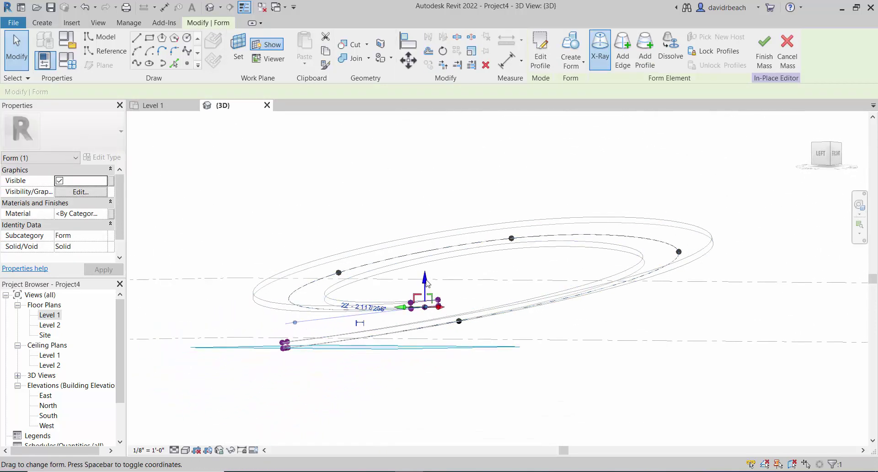
{"action": "left_click_drag", "start_coordinate": [426, 286], "coordinate": [426, 247]}
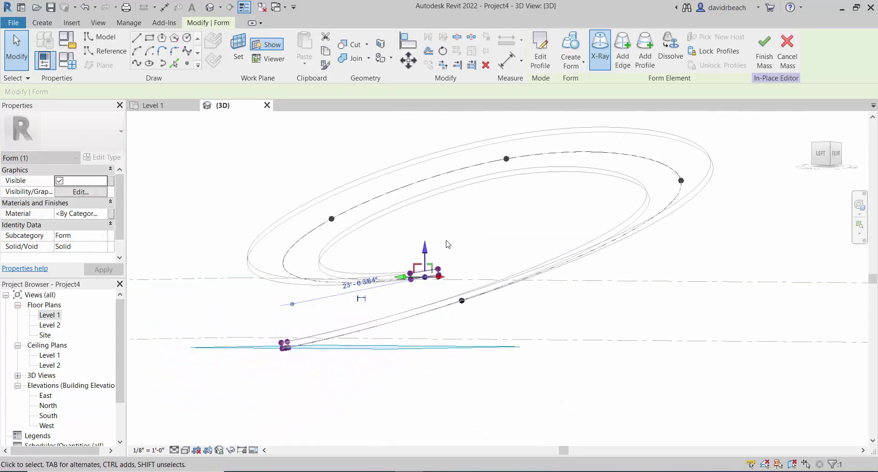
{"action": "middle_click_drag", "start_coordinate": [476, 258], "coordinate": [455, 283], "text": "shift"}
- Reposition a control point and the top point of the spiral path
{"action": "left_click", "coordinate": [374, 191]}
{"action": "left_click_drag", "start_coordinate": [374, 192], "coordinate": [379, 197]}
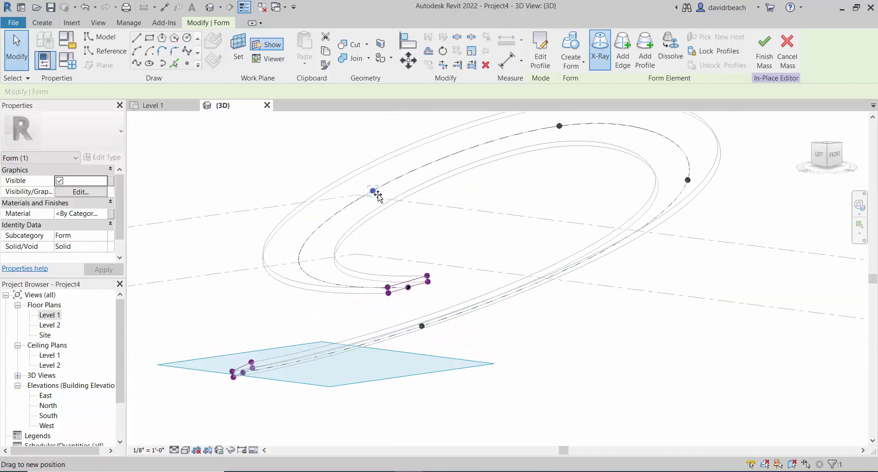
{"action": "middle_click_drag", "start_coordinate": [390, 257], "coordinate": [403, 242], "text": "shift"}
{"action": "left_click", "coordinate": [497, 150]}
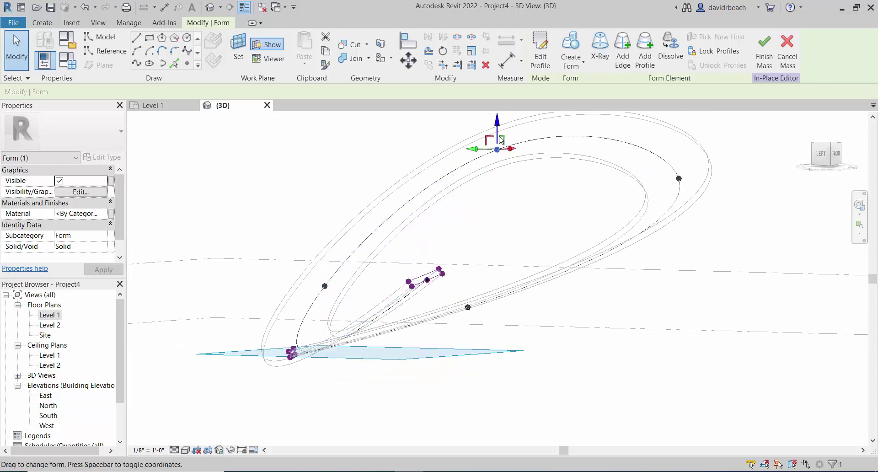
{"action": "left_click_drag", "start_coordinate": [498, 149], "coordinate": [501, 172]}
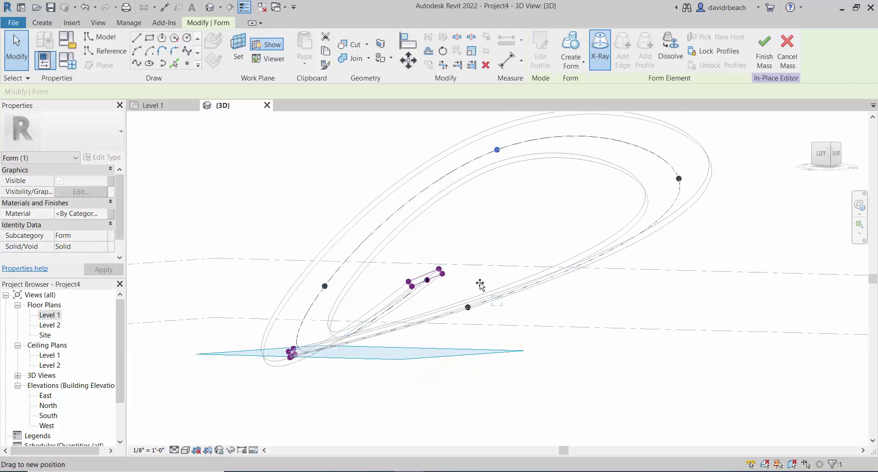
{"action": "middle_click_drag", "start_coordinate": [479, 284], "coordinate": [511, 288], "text": "shift"}
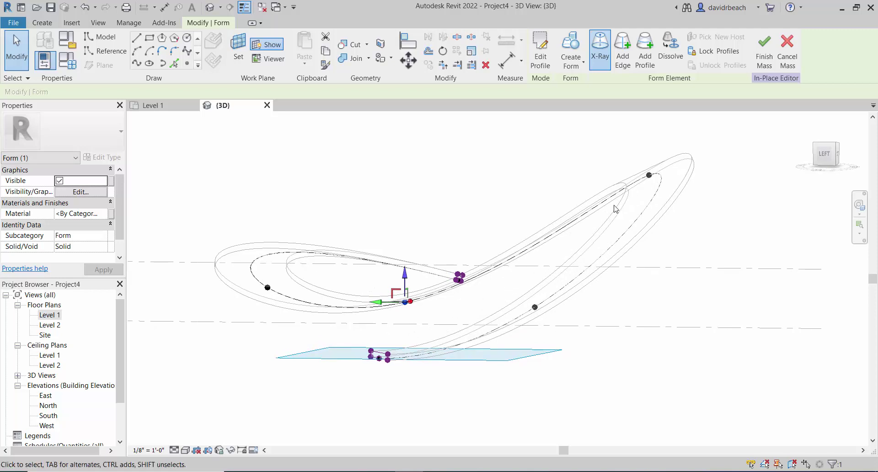
- Pull the top path point lower and drop another point to flatten the loop
{"action": "left_click", "coordinate": [650, 176]}
{"action": "left_click_drag", "start_coordinate": [650, 175], "coordinate": [650, 211]}
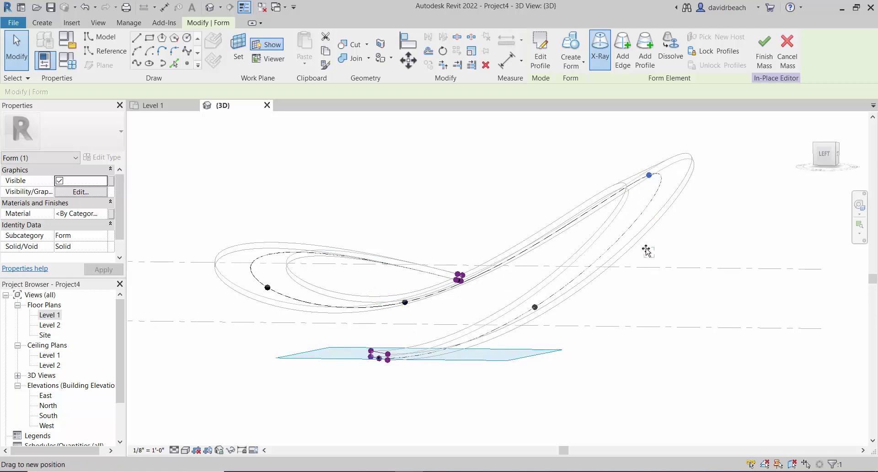
{"action": "left_click_drag", "start_coordinate": [647, 299], "coordinate": [648, 301]}
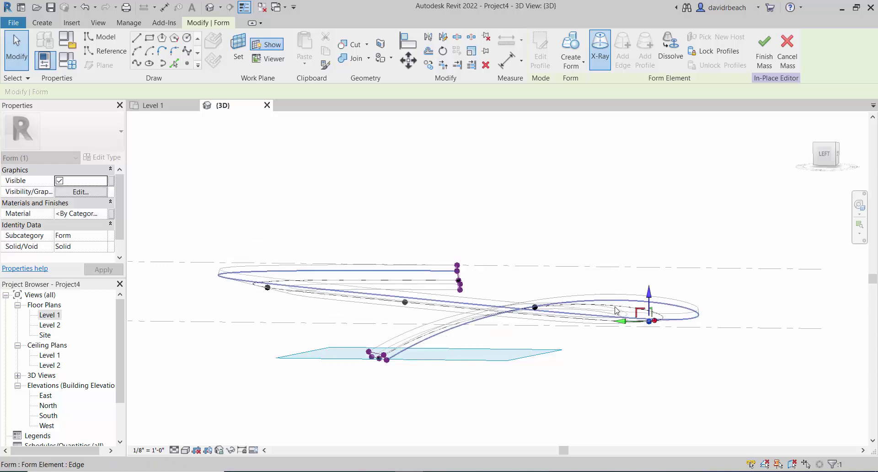
{"action": "left_click", "coordinate": [536, 307]}
{"action": "left_click_drag", "start_coordinate": [536, 307], "coordinate": [536, 328]}
- Deselect the form, orbit toward the front and zoom in on the spiral's upper end profile
{"action": "left_click", "coordinate": [567, 385]}
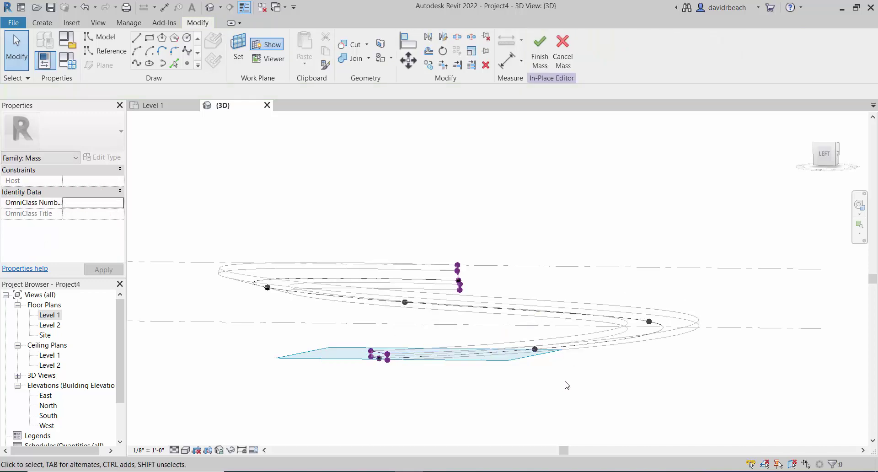
{"action": "middle_click_drag", "start_coordinate": [566, 384], "coordinate": [470, 387], "text": "shift"}
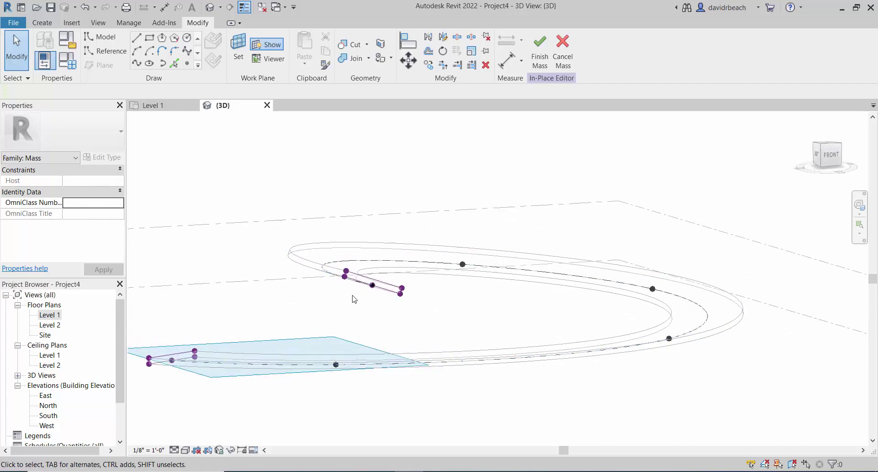
{"action": "middle_click_drag", "start_coordinate": [363, 326], "coordinate": [415, 311], "text": "shift"}
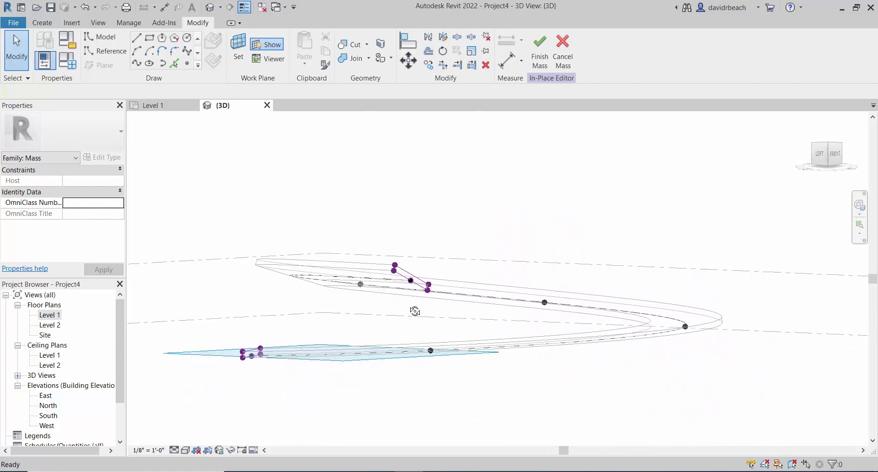
{"action": "middle_click_drag", "start_coordinate": [344, 312], "coordinate": [430, 298], "text": "shift"}
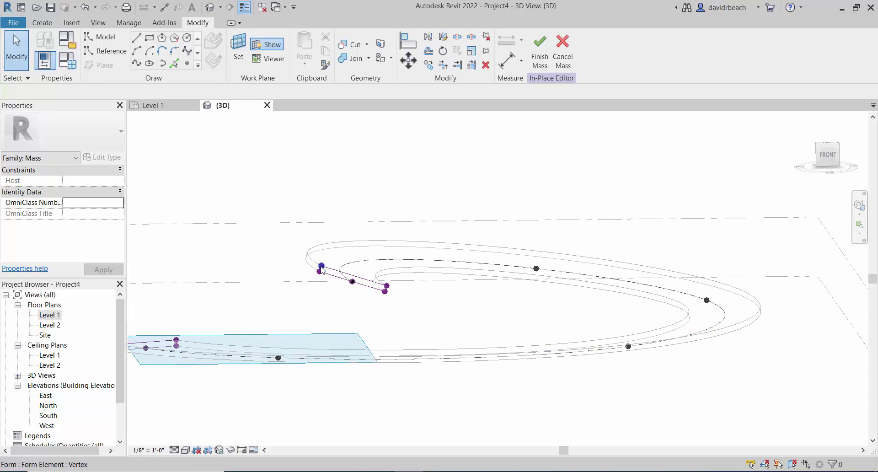
{"action": "scroll", "coordinate": [322, 270], "scroll_direction": "up", "scroll_amount": 2}
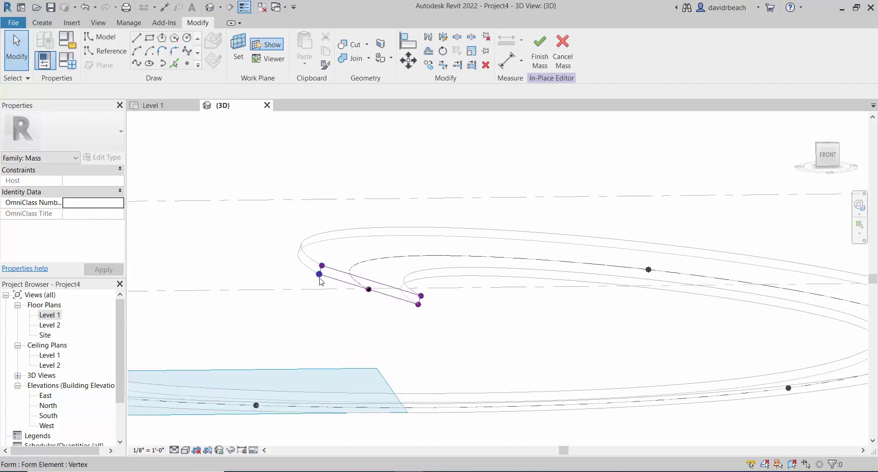
- Move the upper profile's lower-left corner level with the profile midpoint
{"action": "left_click", "coordinate": [319, 276]}
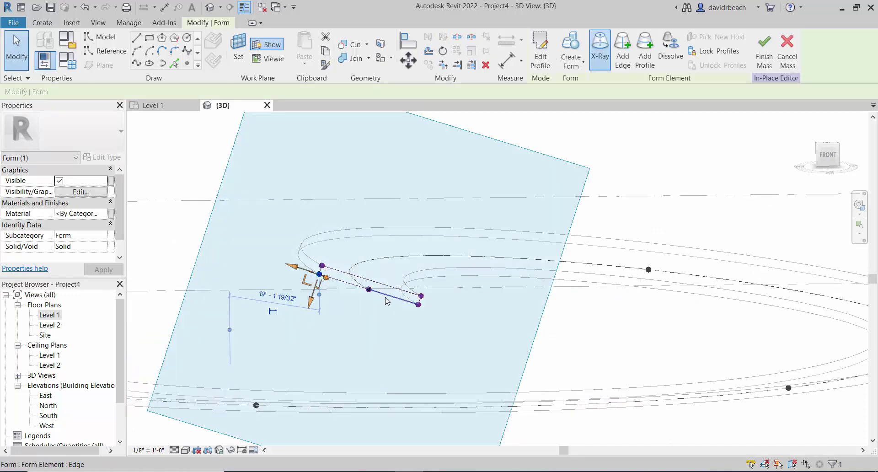
{"action": "mouse_move", "coordinate": [386, 301]}
{"action": "middle_mouse_down", "text": "shift"}
{"action": "mouse_move", "coordinate": [386, 314]}
{"action": "mouse_move", "coordinate": [376, 302]}
{"action": "middle_mouse_up", "text": "shift"}
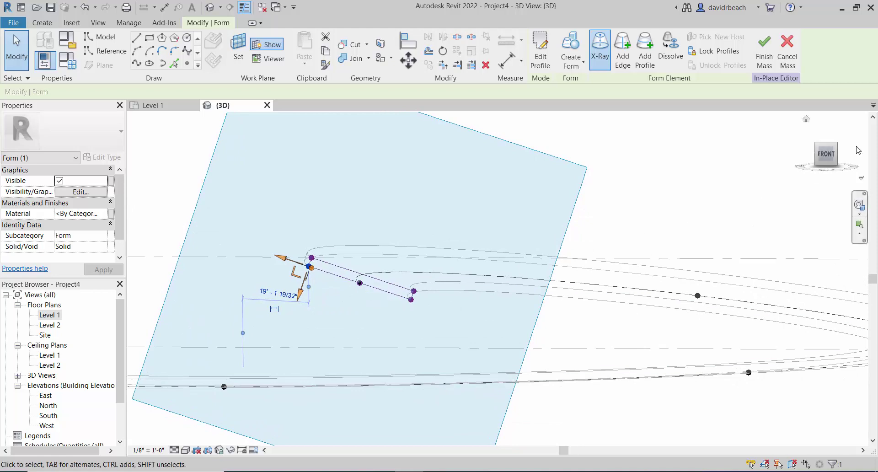
{"action": "middle_click_drag", "start_coordinate": [274, 293], "coordinate": [275, 293], "text": "shift"}
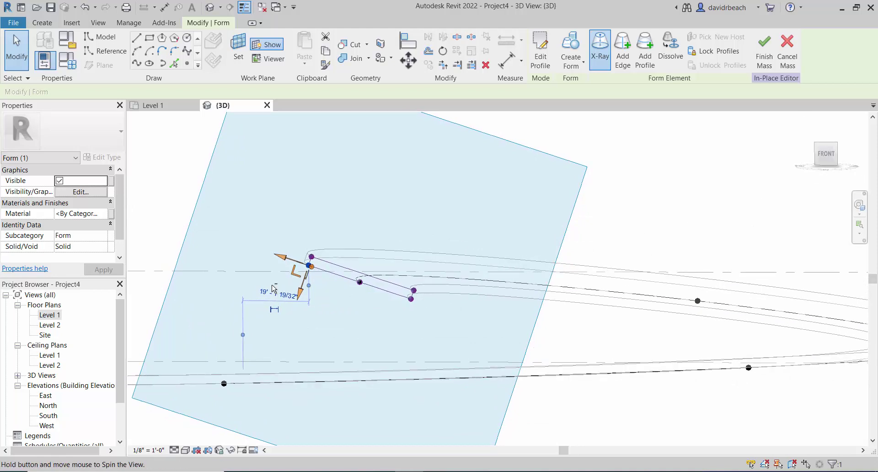
{"action": "left_click_drag", "start_coordinate": [302, 289], "coordinate": [302, 302]}
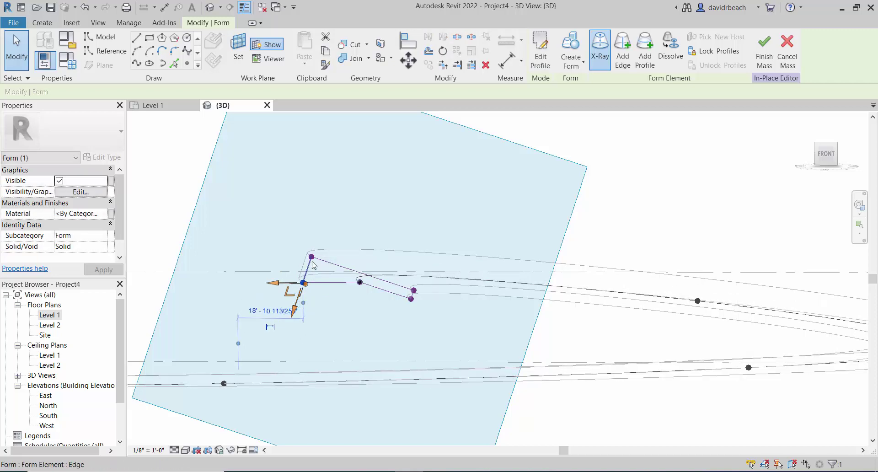
{"action": "left_click_drag", "start_coordinate": [321, 236], "coordinate": [316, 248]}
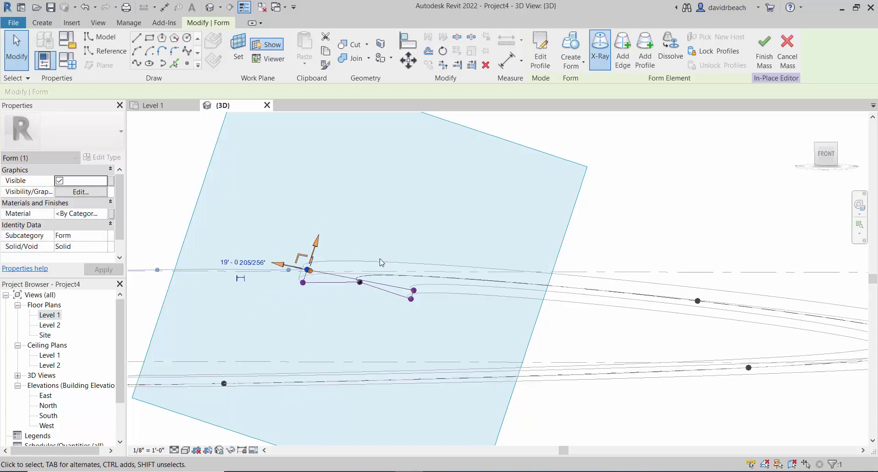
{"action": "key", "text": "Escape"}
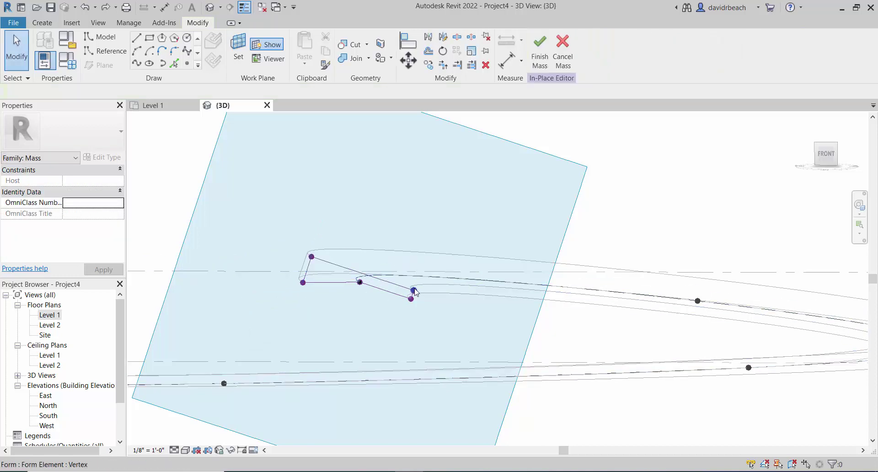
- Raise the profile's right corner and right edge to level its top
{"action": "left_click", "coordinate": [414, 291]}
{"action": "left_click_drag", "start_coordinate": [426, 262], "coordinate": [434, 241]}
{"action": "left_click", "coordinate": [416, 296]}
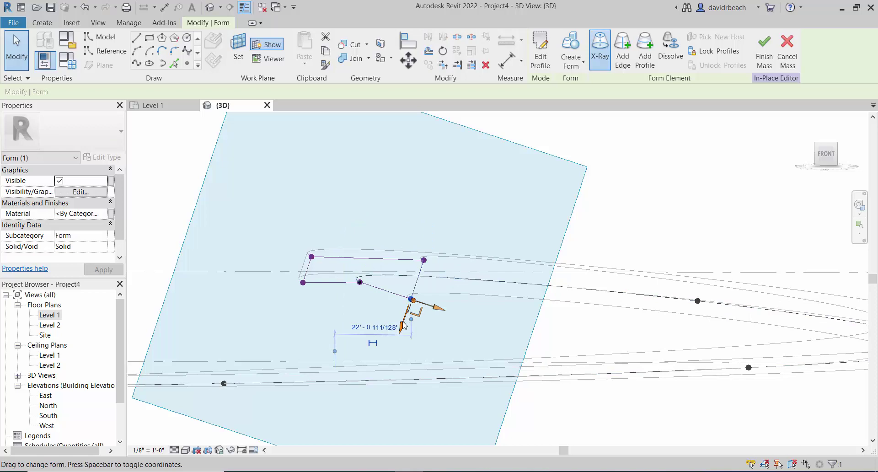
{"action": "left_click_drag", "start_coordinate": [404, 325], "coordinate": [423, 264]}
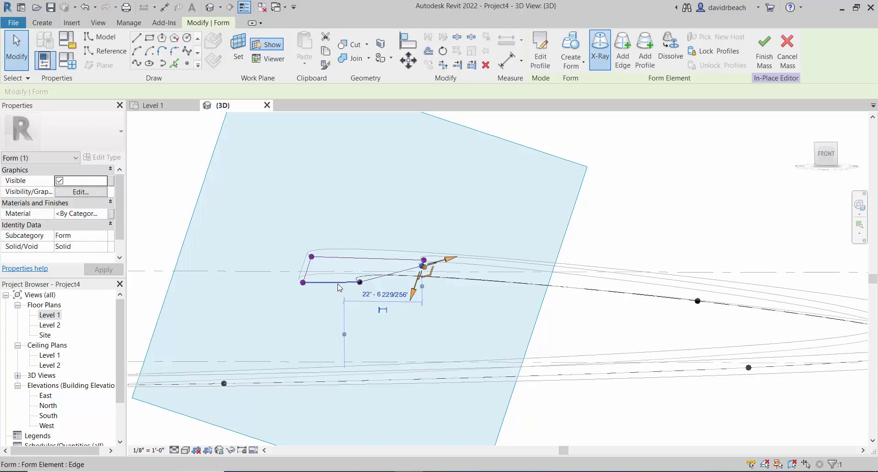
- Move another profile corner to form the V-shaped underside, then view the whole spiral
{"action": "left_click", "coordinate": [304, 284]}
{"action": "mouse_move", "coordinate": [297, 306]}
{"action": "left_mouse_down"}
{"action": "mouse_move", "coordinate": [299, 280]}
{"action": "mouse_move", "coordinate": [306, 291]}
{"action": "left_mouse_up"}
{"action": "key", "text": "Escape"}
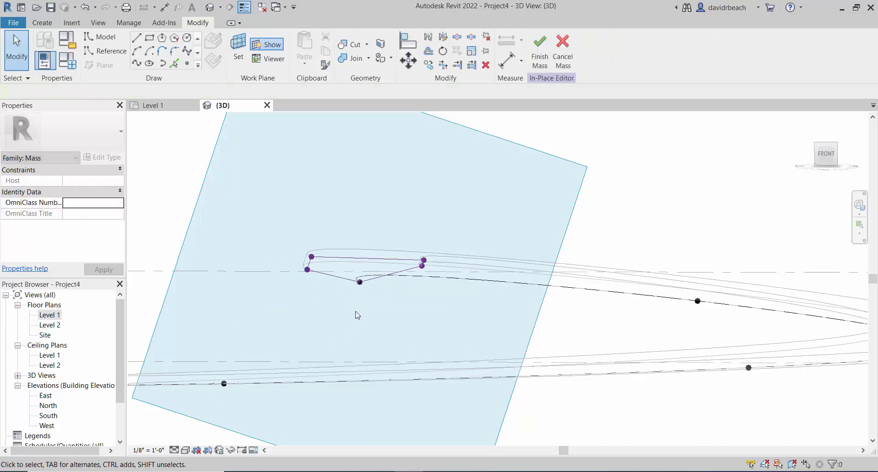
{"action": "middle_click_drag", "start_coordinate": [357, 314], "coordinate": [332, 335], "text": "shift"}
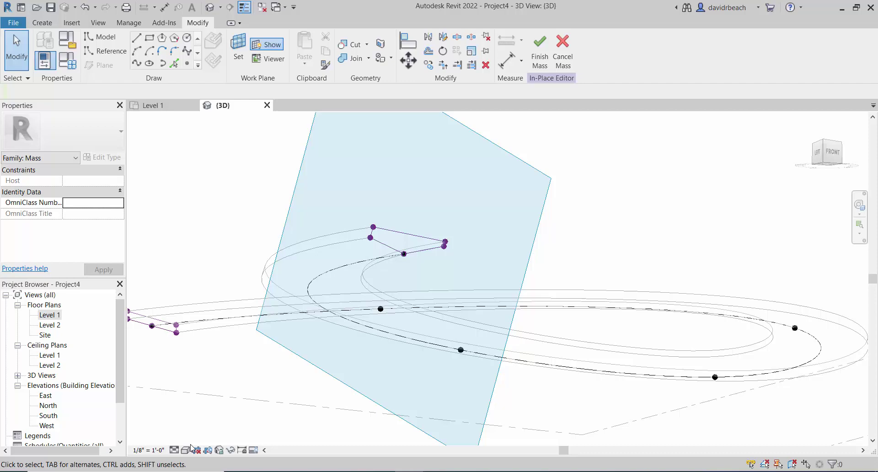
- Switch the view to the Consistent Colors visual style and orbit around the shaded spiral
{"action": "left_click", "coordinate": [185, 450]}
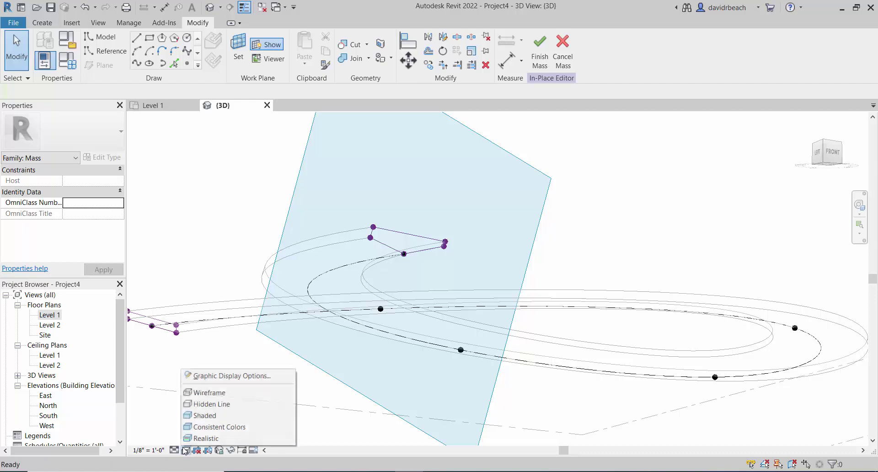
{"action": "left_click", "coordinate": [203, 430]}
{"action": "mouse_move", "coordinate": [238, 416]}
{"action": "middle_mouse_down", "text": "shift"}
{"action": "mouse_move", "coordinate": [272, 390]}
{"action": "mouse_move", "coordinate": [285, 397]}
{"action": "mouse_move", "coordinate": [210, 373]}
{"action": "mouse_move", "coordinate": [273, 427]}
{"action": "mouse_move", "coordinate": [445, 455]}
{"action": "mouse_move", "coordinate": [548, 320]}
{"action": "middle_mouse_up", "text": "shift"}
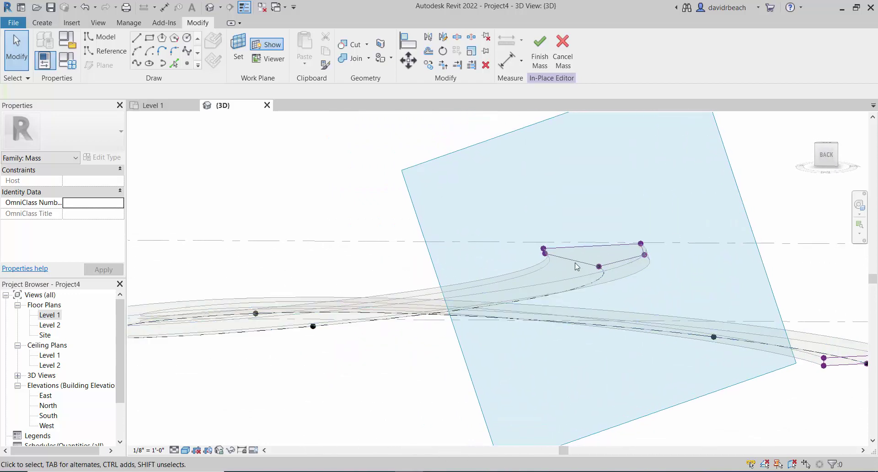
{"action": "middle_click_drag", "start_coordinate": [522, 254], "coordinate": [534, 303], "text": "shift"}
- Orbit edge-on and to a low front angle to inspect the reshaped profile
{"action": "scroll", "coordinate": [363, 293], "scroll_direction": "up", "scroll_amount": 3}
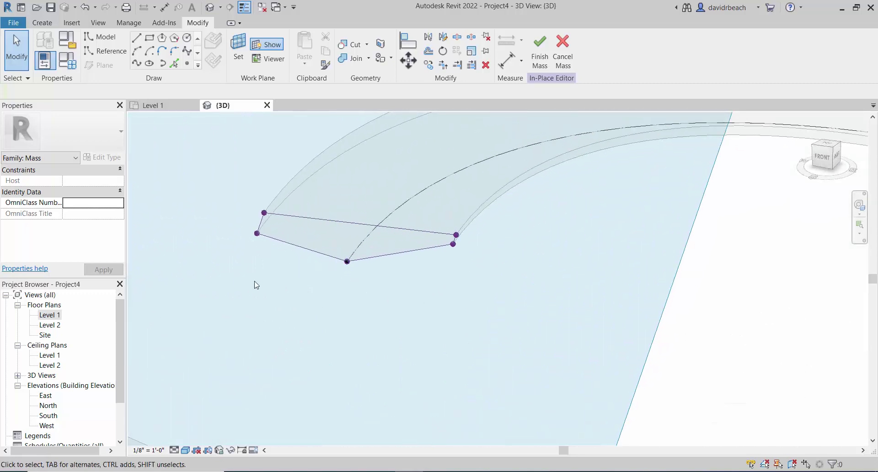
{"action": "scroll", "coordinate": [388, 293], "scroll_direction": "down", "scroll_amount": 2}
{"action": "mouse_move", "coordinate": [469, 322]}
{"action": "middle_mouse_down", "text": "shift"}
{"action": "mouse_move", "coordinate": [490, 274]}
{"action": "mouse_move", "coordinate": [535, 238]}
{"action": "mouse_move", "coordinate": [594, 284]}
{"action": "middle_mouse_up", "text": "shift"}
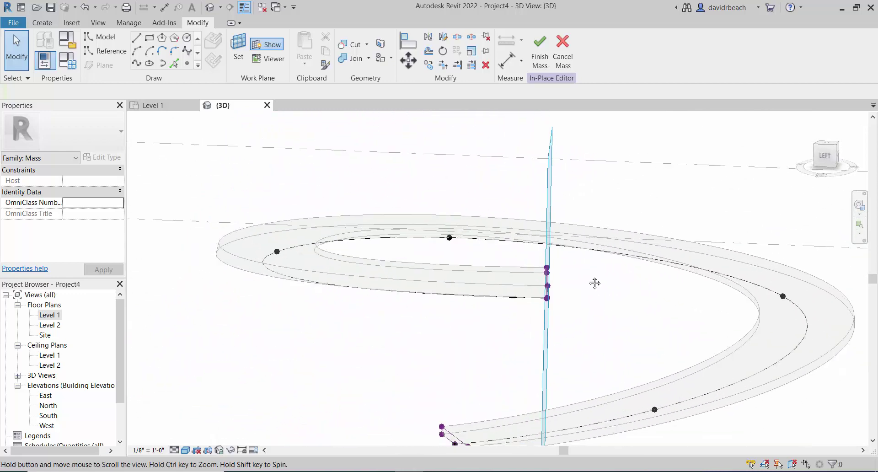
{"action": "mouse_move", "coordinate": [593, 327]}
{"action": "middle_mouse_down", "text": "shift"}
{"action": "mouse_move", "coordinate": [554, 342]}
{"action": "mouse_move", "coordinate": [544, 322]}
{"action": "middle_mouse_up", "text": "shift"}
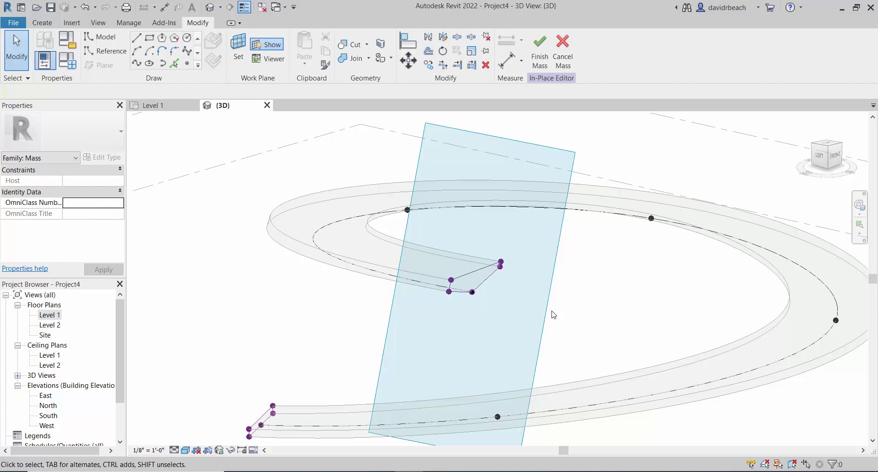
{"action": "middle_click_drag", "start_coordinate": [481, 313], "coordinate": [416, 259], "text": "shift"}
{"action": "scroll", "coordinate": [398, 234], "scroll_direction": "up", "scroll_amount": 3}
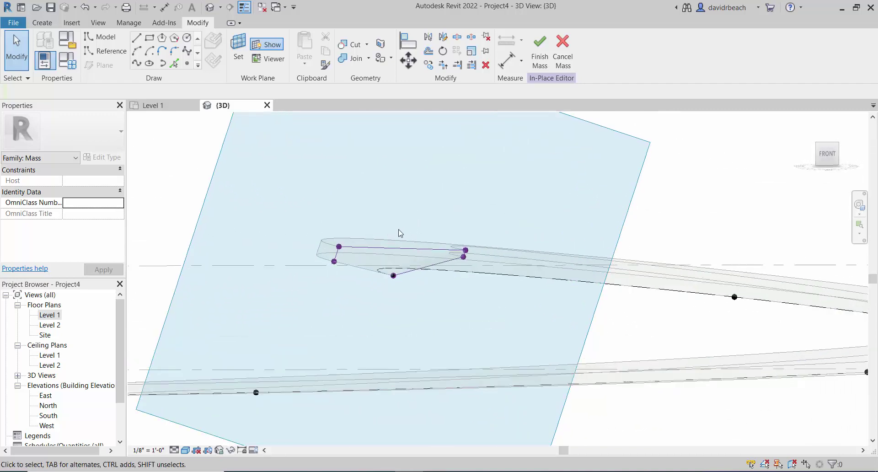
{"action": "left_click", "coordinate": [833, 160]}
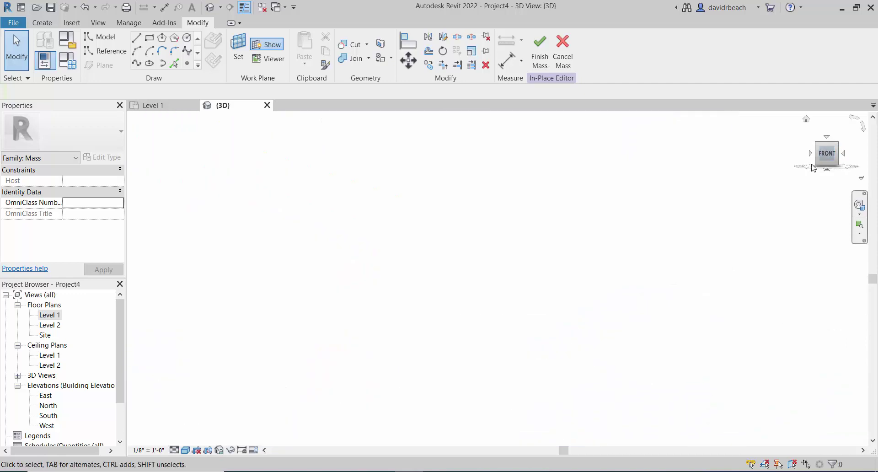
{"action": "scroll", "coordinate": [463, 293], "scroll_direction": "up", "scroll_amount": 5}
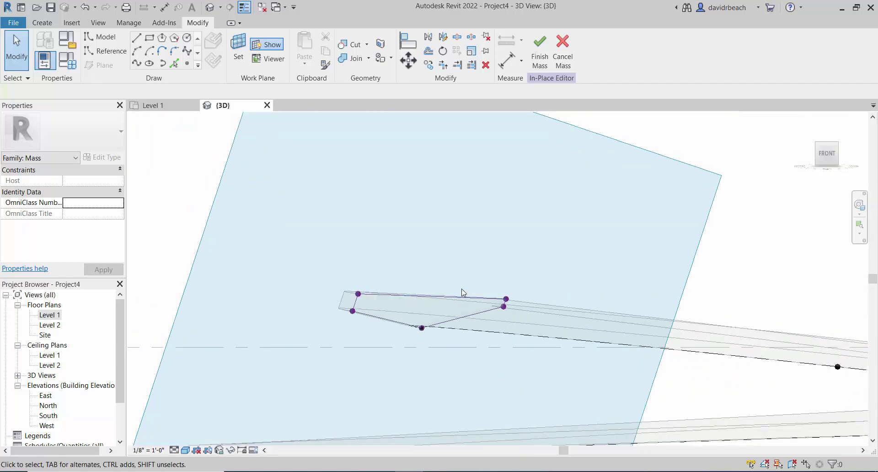
{"action": "scroll", "coordinate": [462, 293], "scroll_direction": "up", "scroll_amount": 3}
{"action": "left_click", "coordinate": [580, 316]}
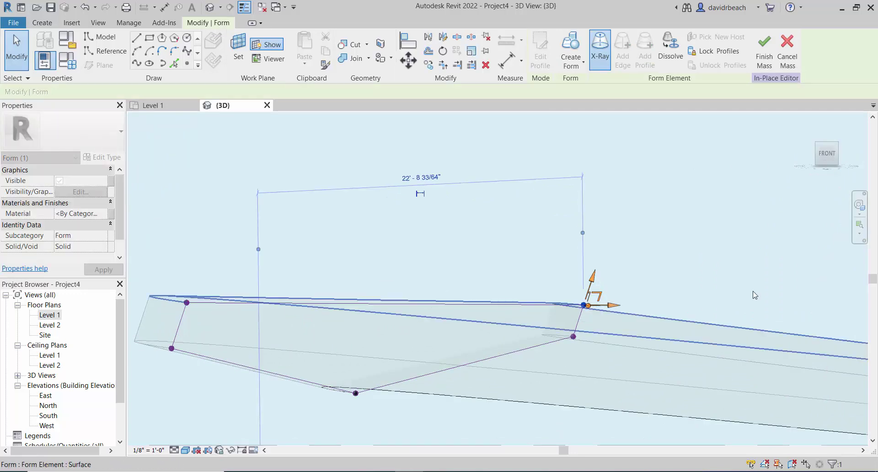
{"action": "left_click", "coordinate": [663, 261]}
{"action": "scroll", "coordinate": [554, 285], "scroll_direction": "down", "scroll_amount": 3}
{"action": "middle_click_drag", "start_coordinate": [553, 286], "coordinate": [694, 306], "text": "shift"}
{"action": "scroll", "coordinate": [595, 342], "scroll_direction": "up", "scroll_amount": 3}
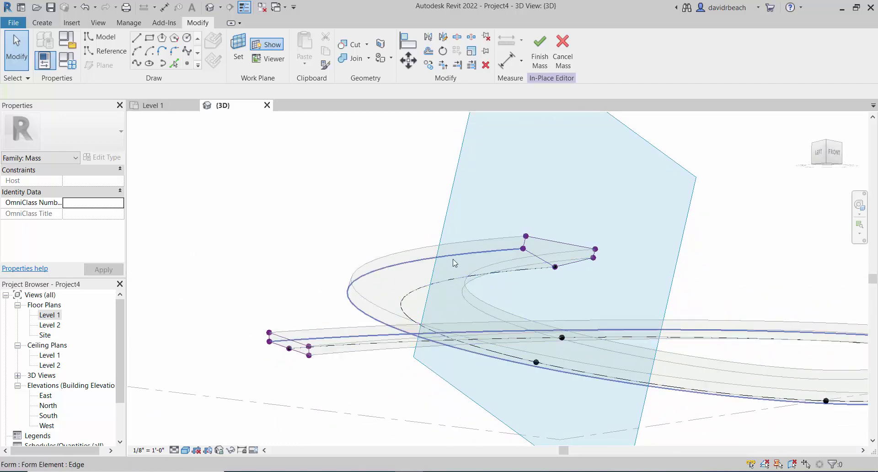
{"action": "middle_click_drag", "start_coordinate": [328, 220], "coordinate": [305, 230]}
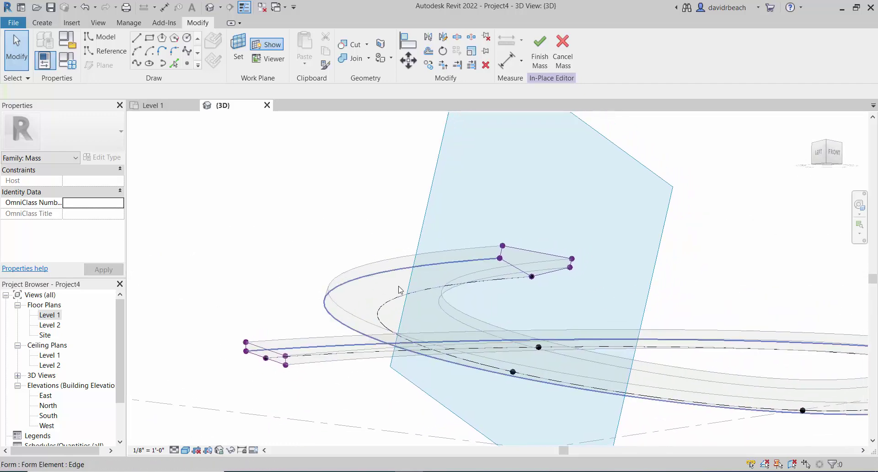
{"action": "middle_click_drag", "start_coordinate": [503, 323], "coordinate": [486, 384], "text": "shift"}
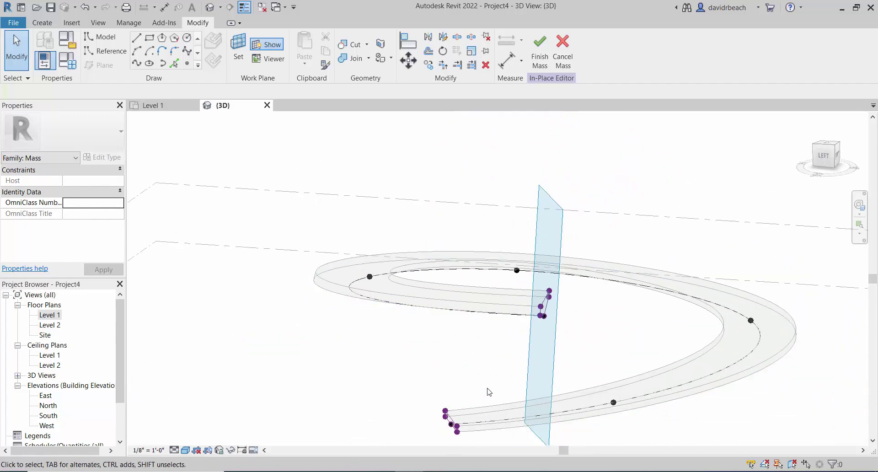
{"action": "middle_click_drag", "start_coordinate": [571, 159], "coordinate": [534, 152]}
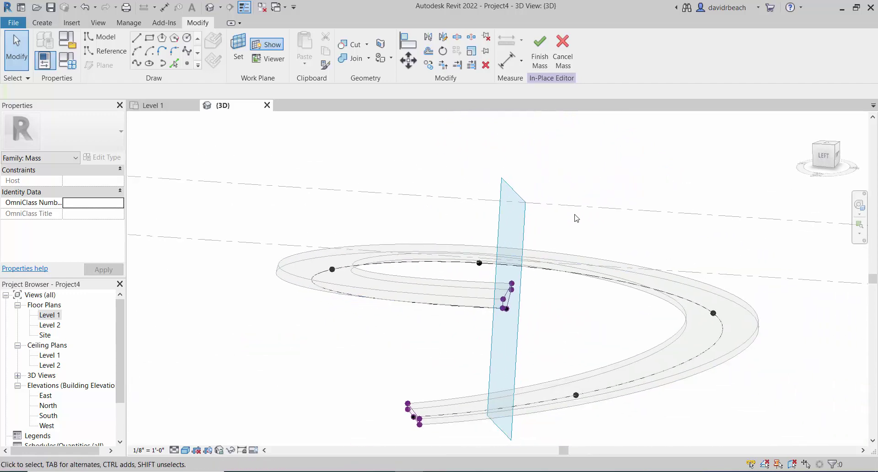
- Finish the mass and recentre the solid spiral in the view
{"action": "left_click", "coordinate": [541, 56]}
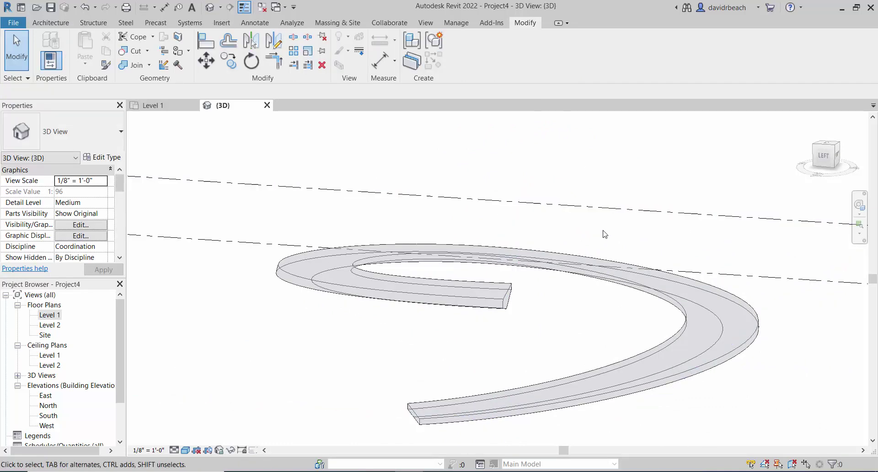
{"action": "middle_click_drag", "start_coordinate": [605, 234], "coordinate": [541, 290], "text": "shift"}
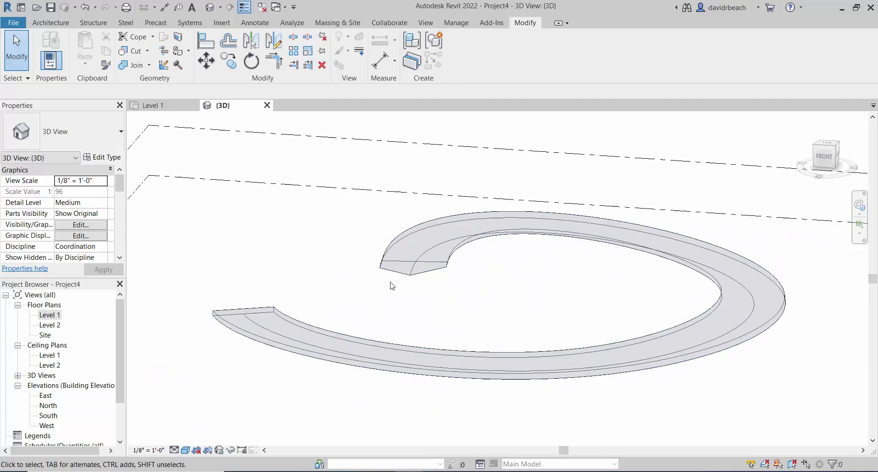
{"action": "middle_click_drag", "start_coordinate": [392, 286], "coordinate": [315, 233]}
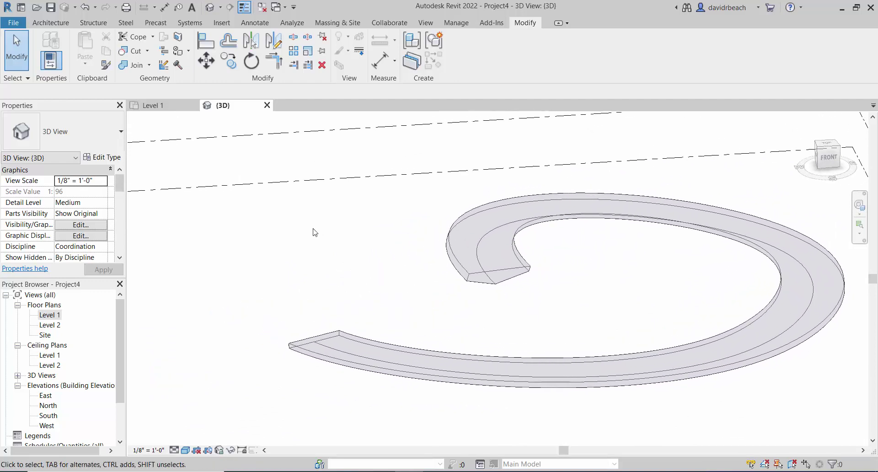
- Start the Roof by Face tool from the Architecture tab's Roof dropdown
{"action": "left_click", "coordinate": [43, 24]}
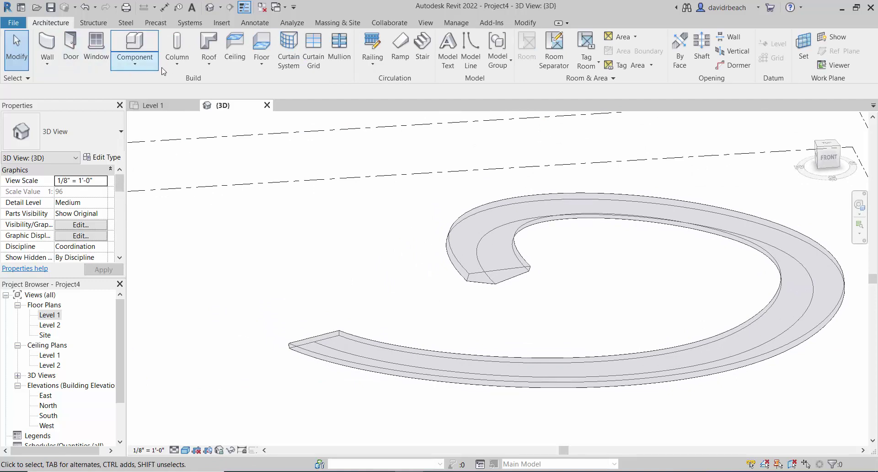
{"action": "left_click", "coordinate": [208, 66]}
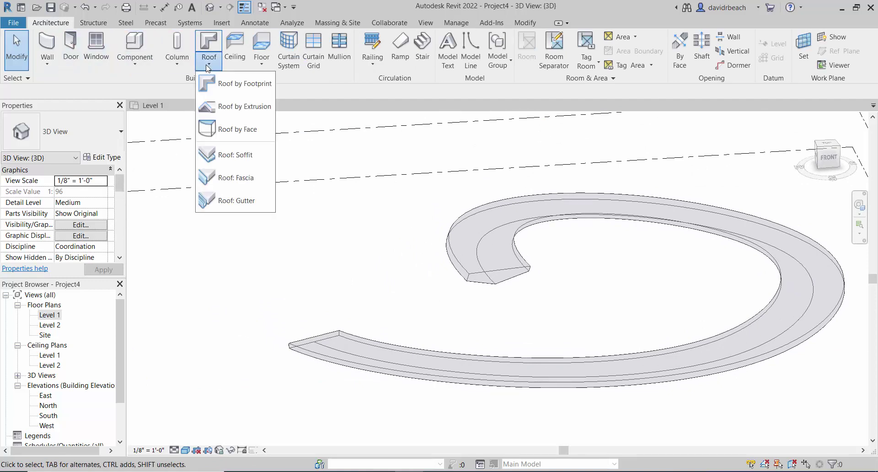
{"action": "left_click", "coordinate": [220, 129]}
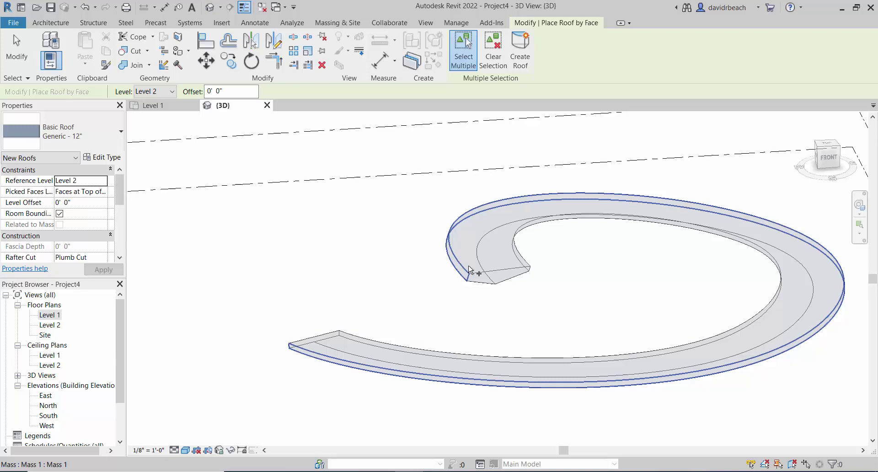
- Pick the spiral mass's top face and create a Generic - 12" roof on it
{"action": "left_click", "coordinate": [486, 274]}
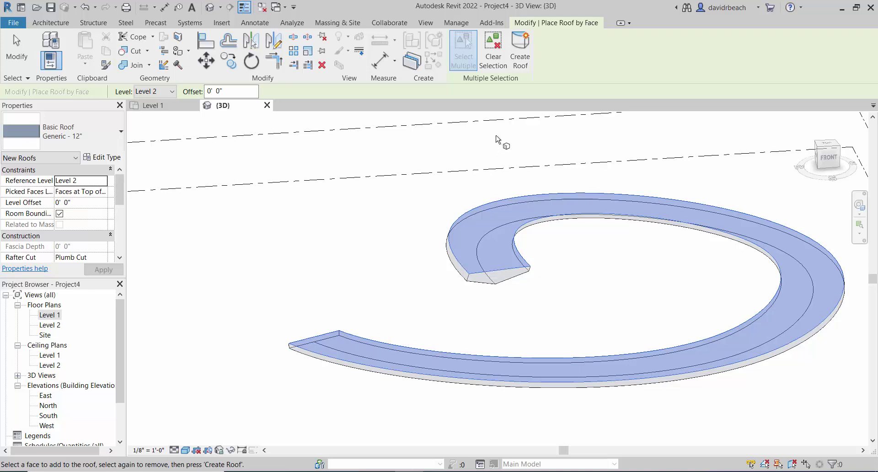
{"action": "left_click", "coordinate": [520, 58]}
{"action": "middle_click_drag", "start_coordinate": [337, 294], "coordinate": [371, 276], "text": "shift"}
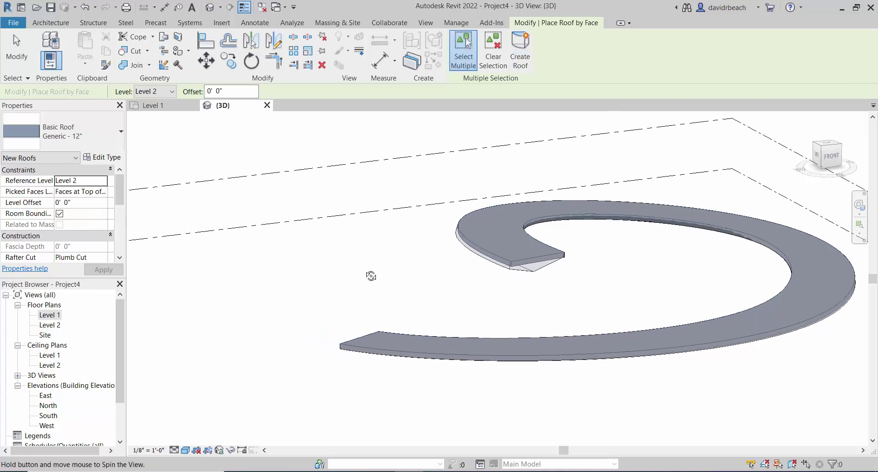
{"action": "key", "text": "Escape"}
{"action": "key", "text": "Escape"}
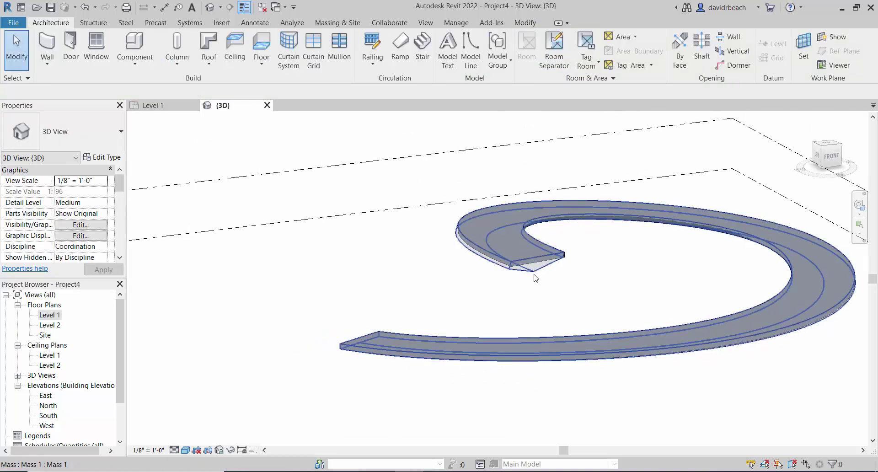
- Hide the spiral mass element in the 3D view, leaving only the curving roof
{"action": "left_click", "coordinate": [533, 275]}
{"action": "right_click", "coordinate": [535, 273]}
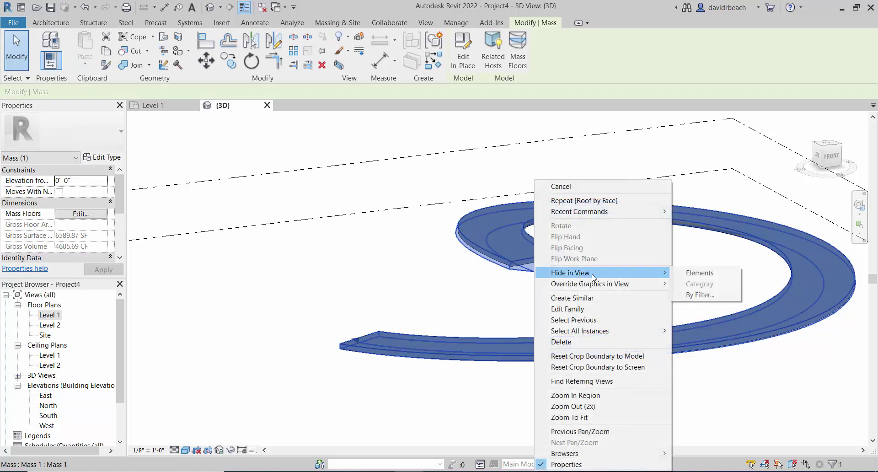
{"action": "left_click", "coordinate": [691, 273]}
{"action": "middle_click_drag", "start_coordinate": [543, 298], "coordinate": [509, 318], "text": "shift"}
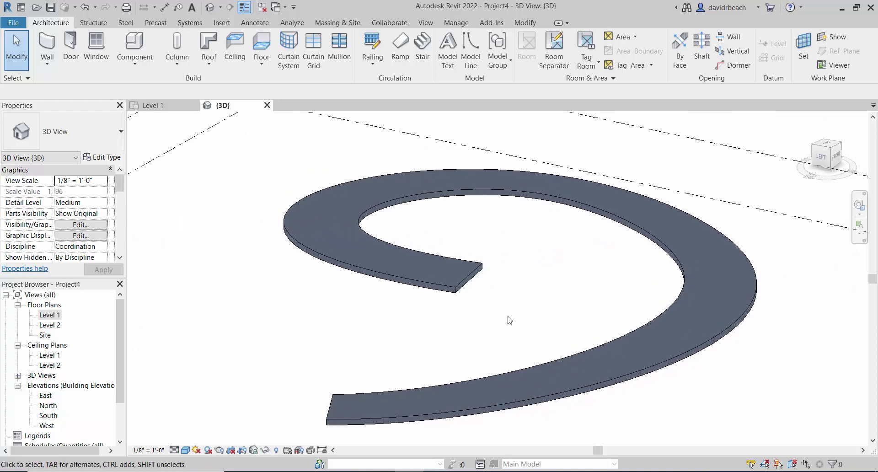
{"action": "middle_click_drag", "start_coordinate": [520, 291], "coordinate": [506, 281], "text": "shift"}
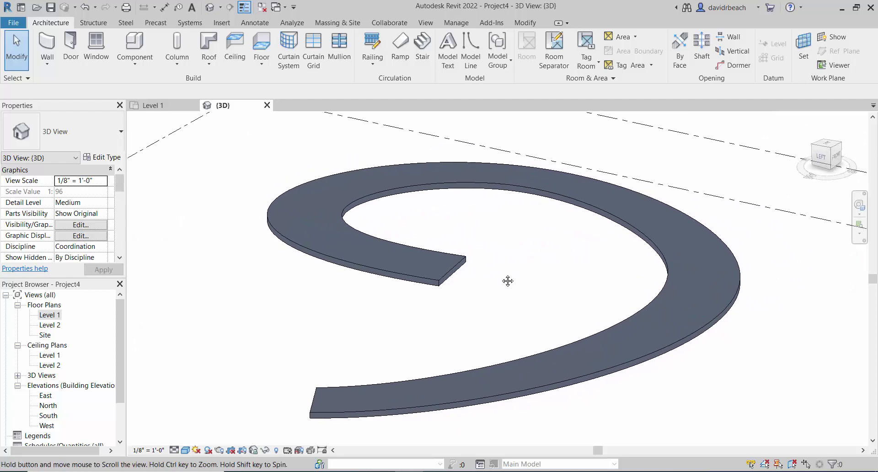
- Turn on Reveal Hidden Elements and unhide the spiral mass element
{"action": "left_click", "coordinate": [276, 450]}
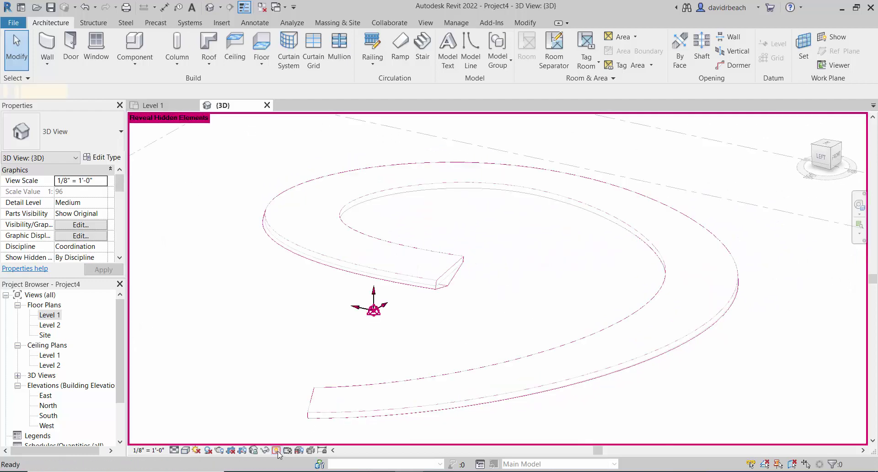
{"action": "left_click", "coordinate": [451, 287]}
{"action": "right_click", "coordinate": [450, 284]}
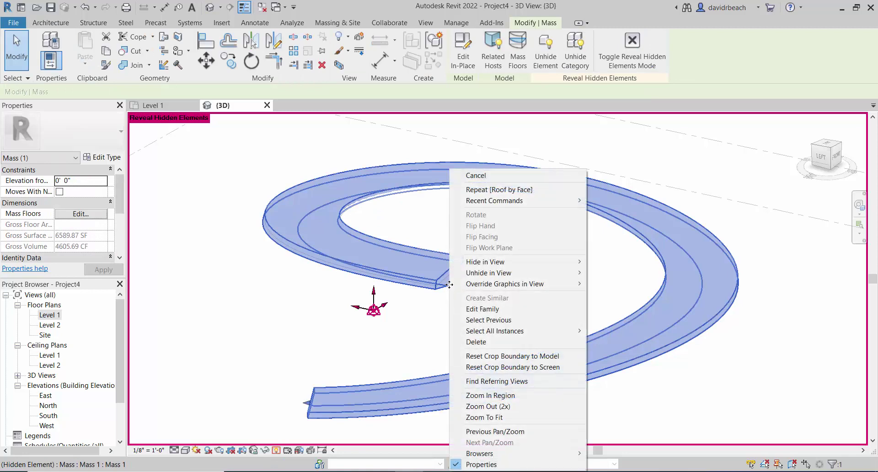
{"action": "mouse_move", "coordinate": [497, 274]}
{"action": "left_click", "coordinate": [615, 273]}
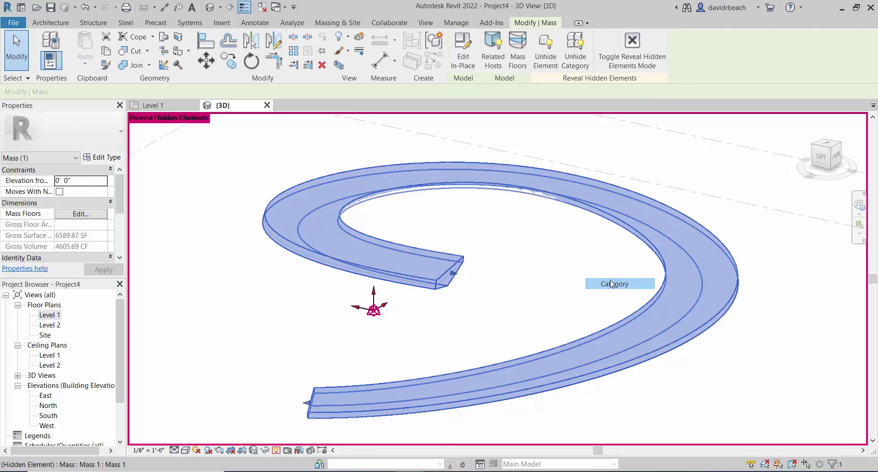
{"action": "left_click", "coordinate": [476, 303]}
- Open the spiral mass for in-place editing and orbit around its form
{"action": "left_click", "coordinate": [455, 288]}
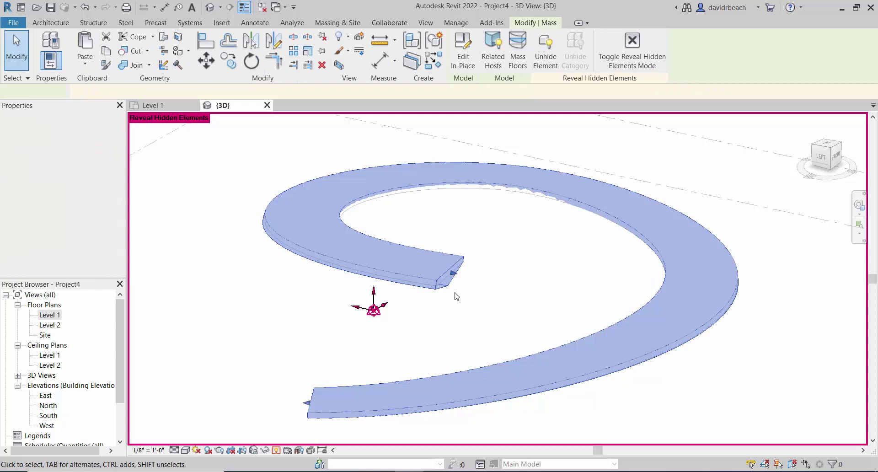
{"action": "double_click", "coordinate": [451, 250]}
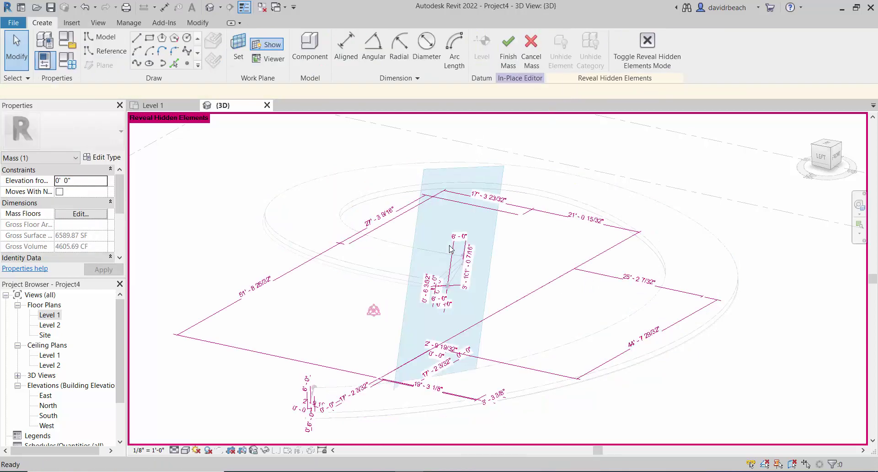
{"action": "middle_click_drag", "start_coordinate": [439, 307], "coordinate": [510, 289]}
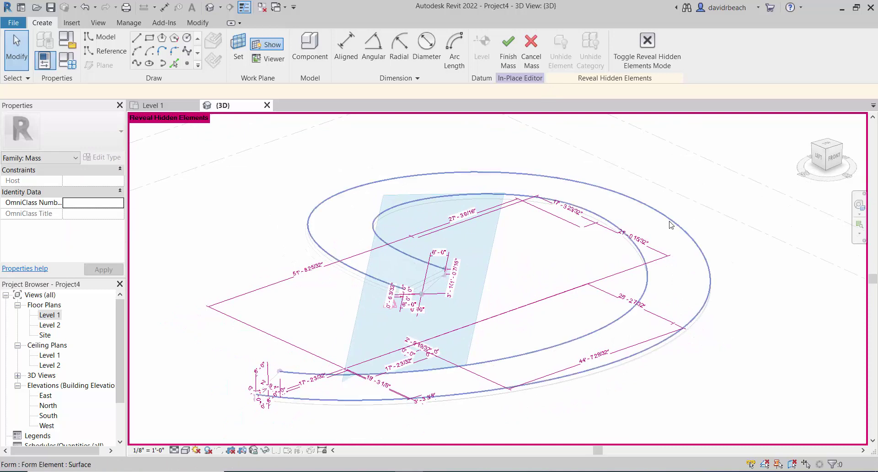
{"action": "mouse_move", "coordinate": [541, 288]}
{"action": "middle_mouse_down", "text": "shift"}
{"action": "mouse_move", "coordinate": [484, 299]}
{"action": "mouse_move", "coordinate": [488, 249]}
{"action": "middle_mouse_up", "text": "shift"}
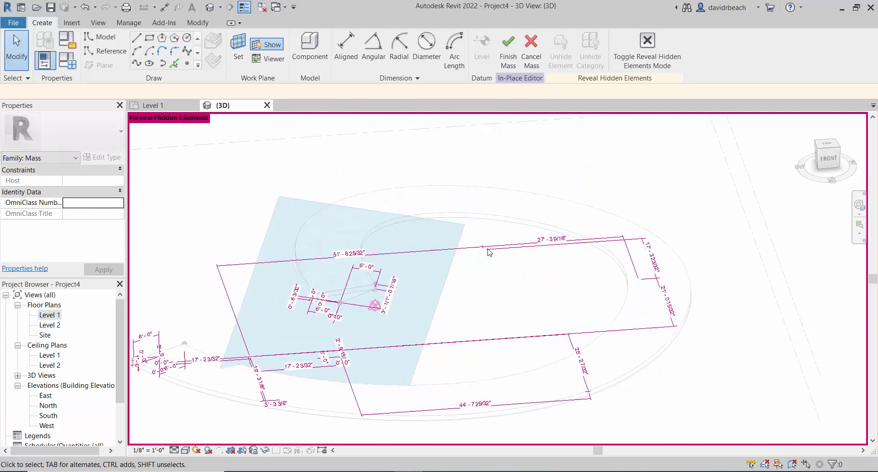
{"action": "left_click", "coordinate": [445, 190]}
{"action": "middle_click_drag", "start_coordinate": [444, 190], "coordinate": [507, 276], "text": "shift"}
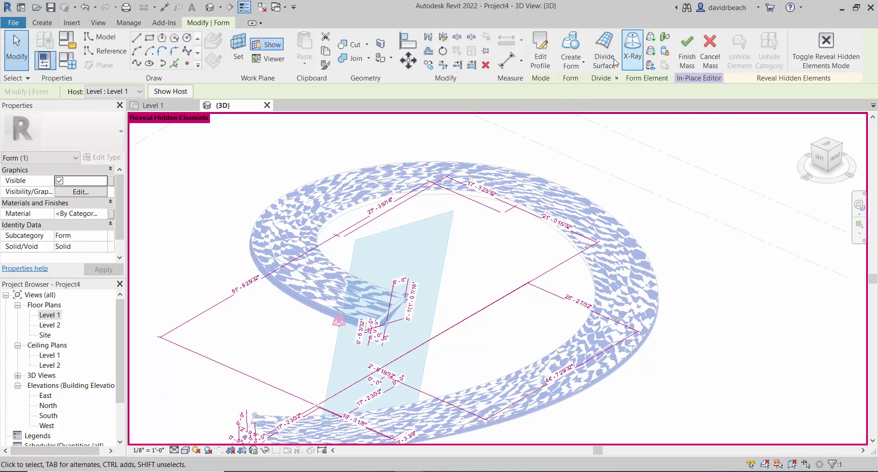
{"action": "left_click", "coordinate": [198, 241]}
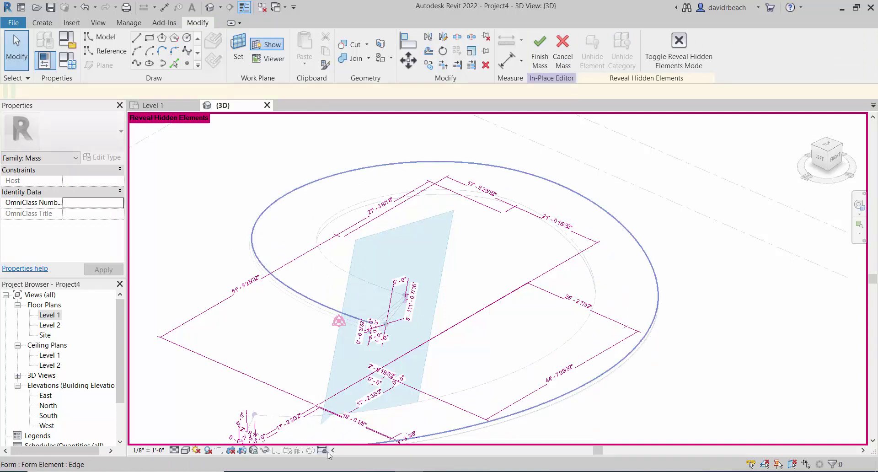
{"action": "scroll", "coordinate": [237, 431], "scroll_direction": "up", "scroll_amount": 2}
{"action": "middle_click_drag", "start_coordinate": [201, 274], "coordinate": [275, 262]}
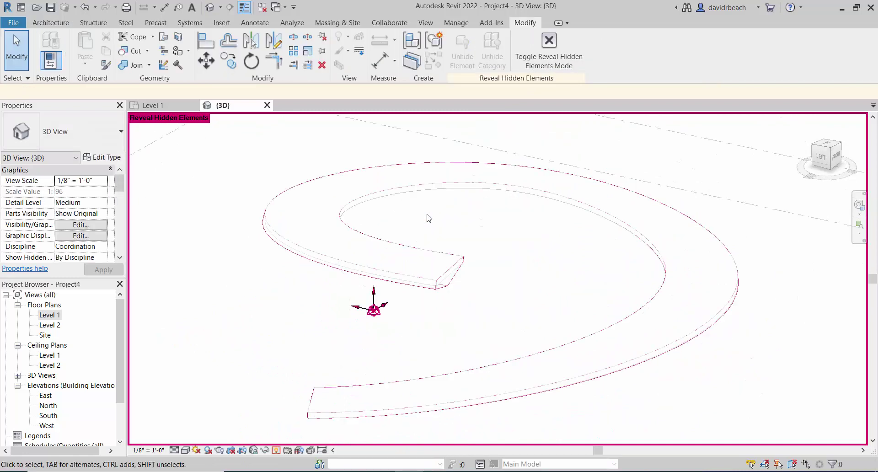
- Reveal hidden elements, unhide the spiral mass, then turn the reveal mode off
{"action": "left_click", "coordinate": [277, 450]}
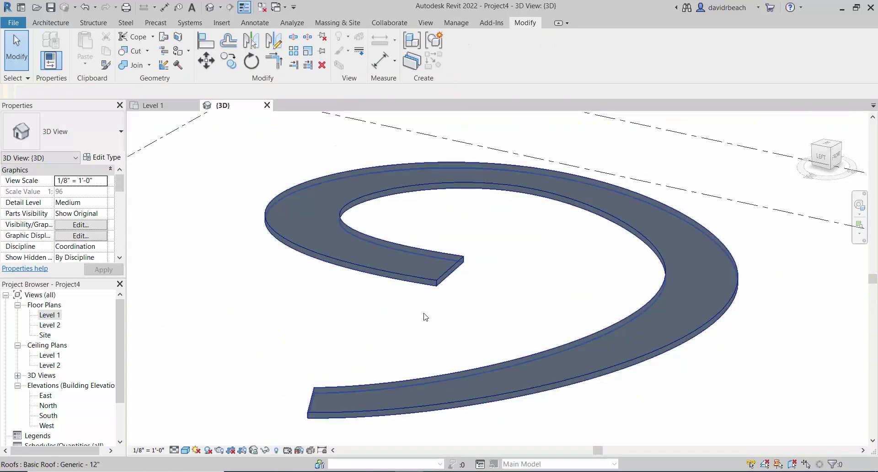
{"action": "left_click", "coordinate": [277, 451]}
{"action": "right_click", "coordinate": [451, 268]}
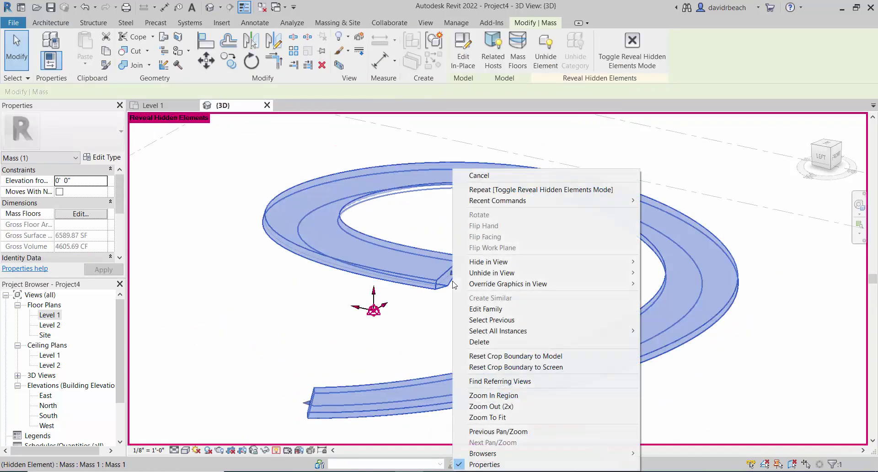
{"action": "left_click", "coordinate": [668, 272]}
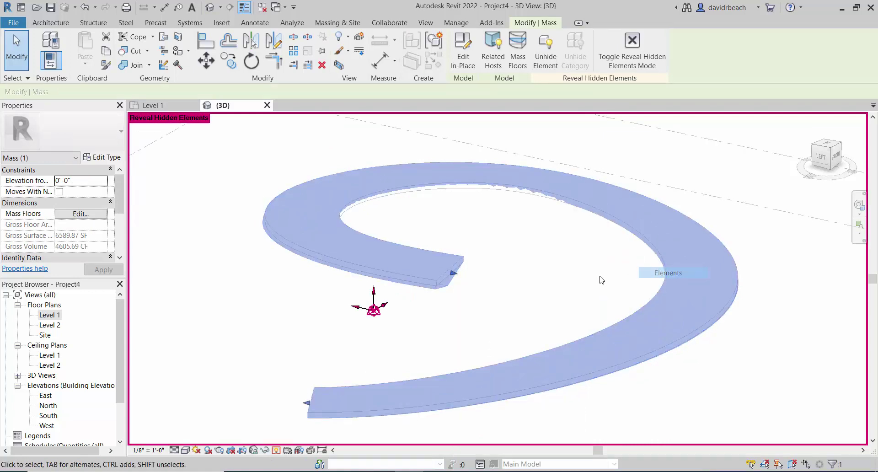
{"action": "left_click", "coordinate": [447, 353]}
{"action": "left_click", "coordinate": [277, 450]}
{"action": "middle_click_drag", "start_coordinate": [287, 392], "coordinate": [426, 294], "text": "shift"}
- Edit the spiral mass in place with the view set to Wireframe
{"action": "left_click", "coordinate": [439, 273]}
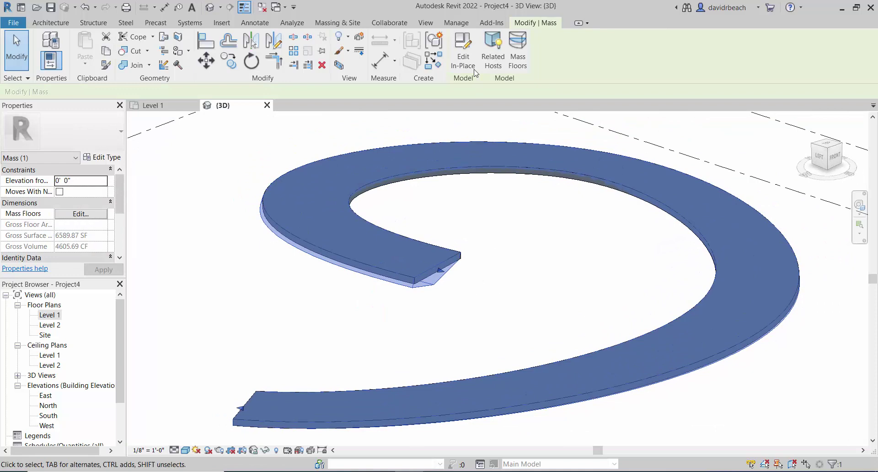
{"action": "left_click", "coordinate": [467, 63]}
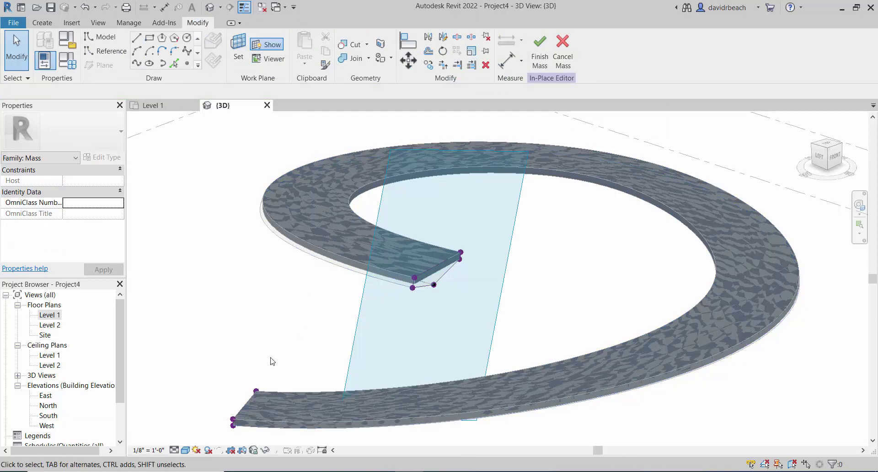
{"action": "middle_click_drag", "start_coordinate": [599, 305], "coordinate": [602, 328], "text": "shift"}
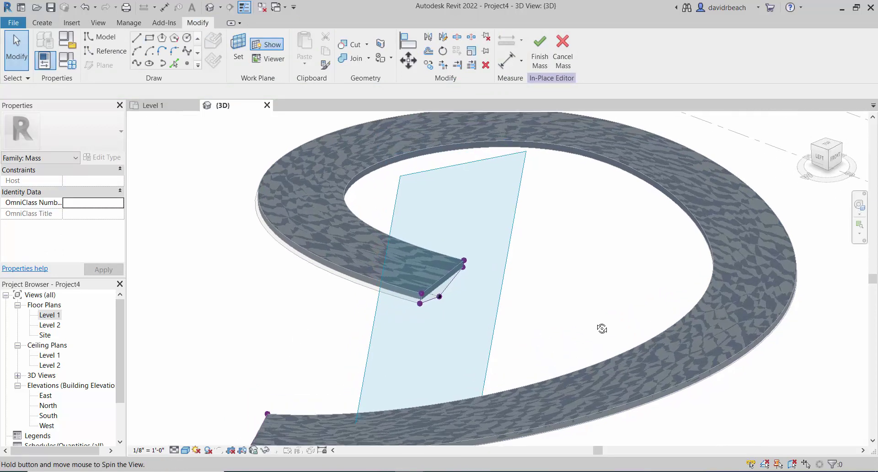
{"action": "left_click", "coordinate": [185, 450]}
{"action": "left_click", "coordinate": [205, 395]}
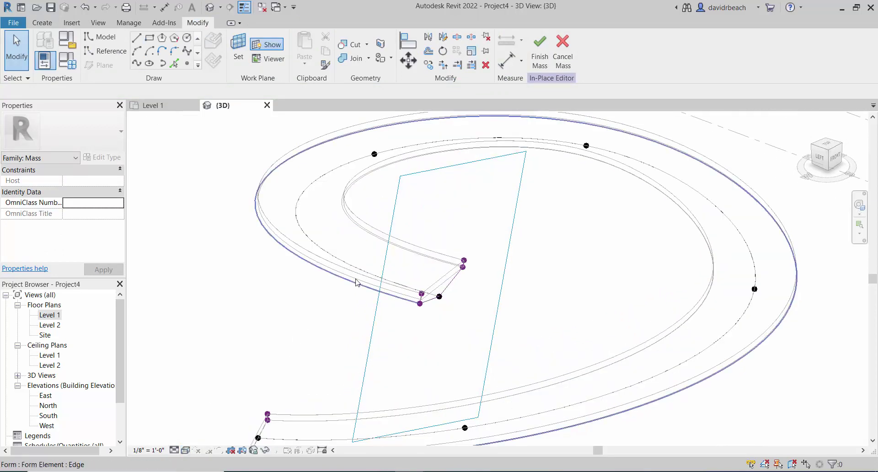
{"action": "middle_click_drag", "start_coordinate": [356, 281], "coordinate": [370, 259], "text": "shift"}
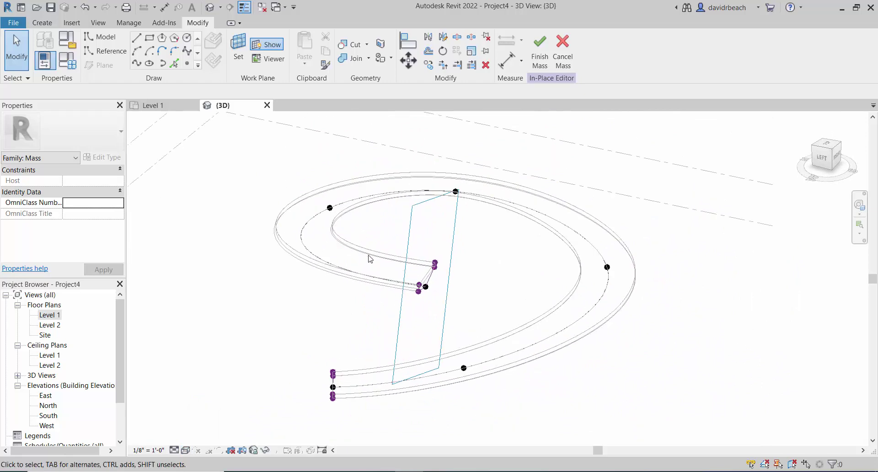
- Lower a vertex on the spiral path to reshape the mass
{"action": "left_click", "coordinate": [331, 209]}
{"action": "middle_click_drag", "start_coordinate": [260, 281], "coordinate": [305, 267], "text": "shift"}
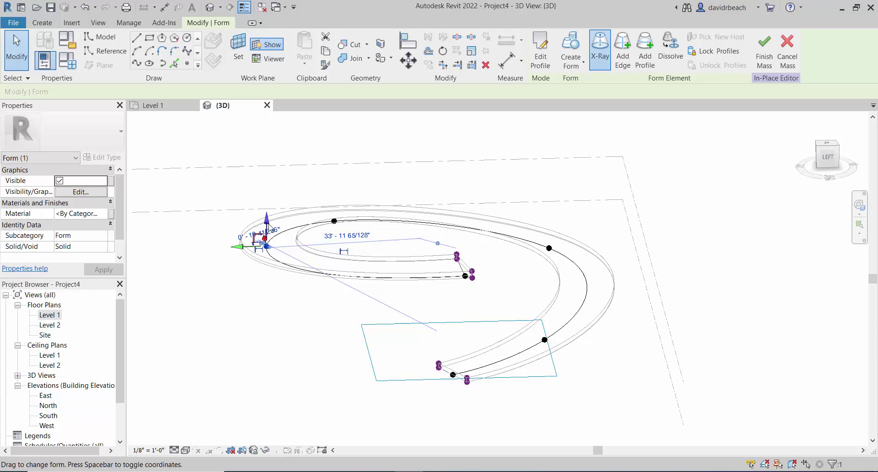
{"action": "left_click_drag", "start_coordinate": [268, 241], "coordinate": [268, 260]}
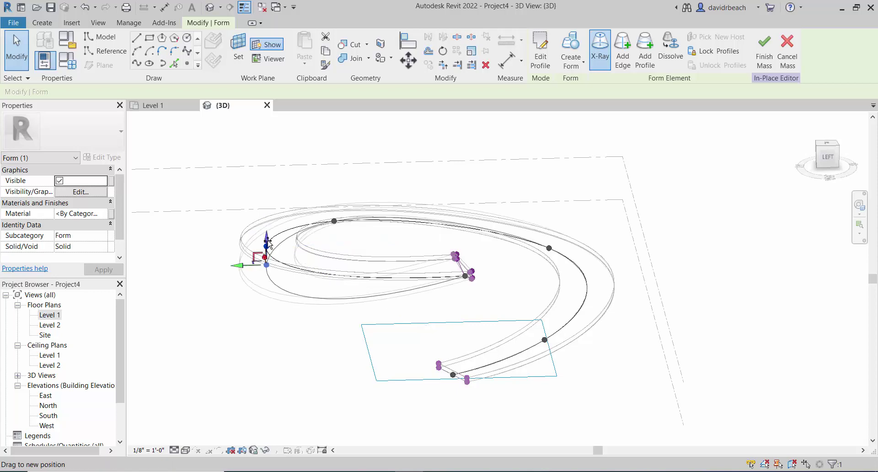
{"action": "left_click", "coordinate": [251, 333]}
{"action": "middle_click_drag", "start_coordinate": [292, 343], "coordinate": [281, 314], "text": "shift"}
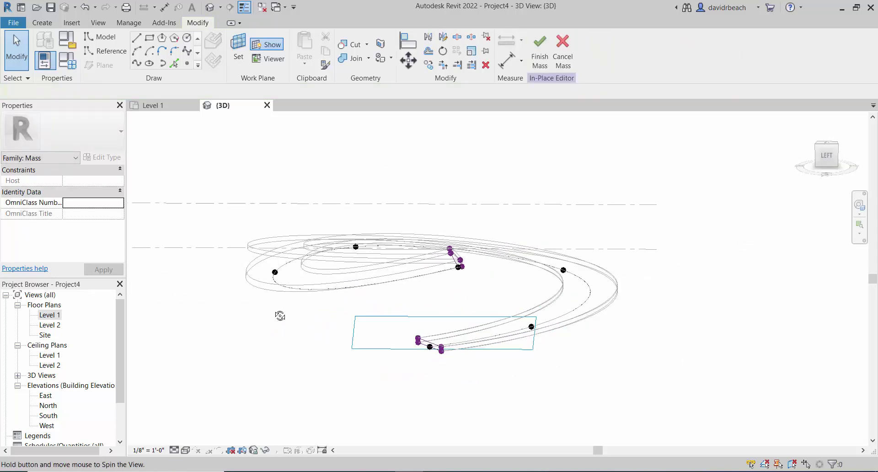
- Check the reshaped spiral and finish the mass edit
{"action": "left_click", "coordinate": [567, 271]}
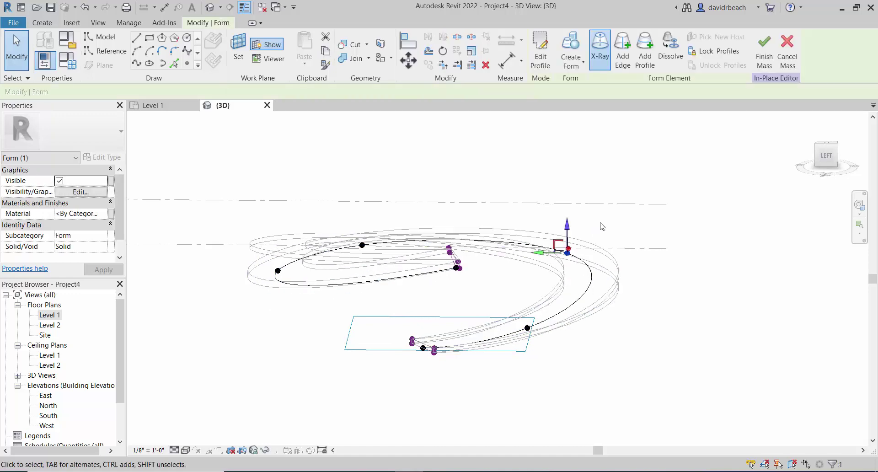
{"action": "left_click", "coordinate": [467, 306]}
{"action": "middle_click_drag", "start_coordinate": [467, 305], "coordinate": [345, 305], "text": "shift"}
{"action": "left_click", "coordinate": [540, 54]}
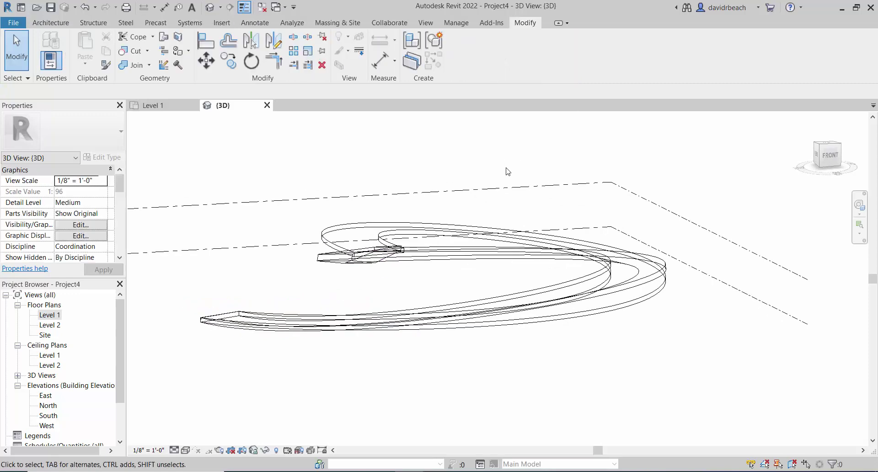
- Switch the view's visual style to Shaded
{"action": "left_click", "coordinate": [186, 450]}
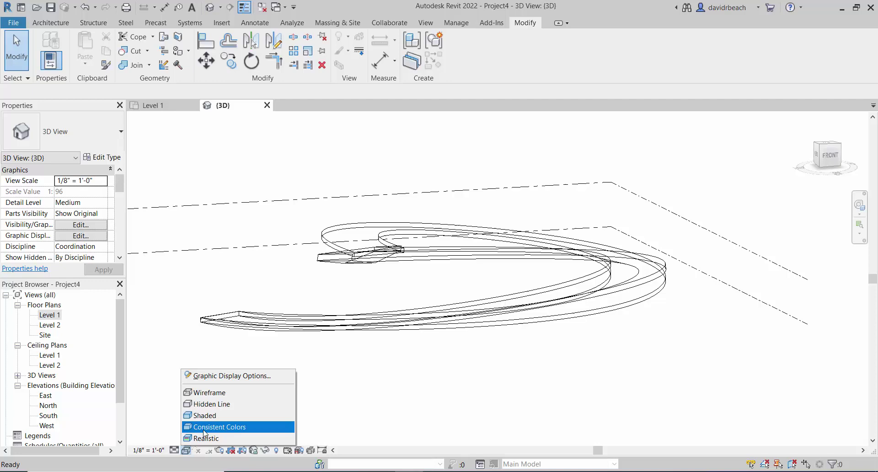
{"action": "left_click", "coordinate": [208, 415]}
{"action": "mouse_move", "coordinate": [292, 290]}
{"action": "middle_mouse_down", "text": "shift"}
{"action": "mouse_move", "coordinate": [410, 308]}
{"action": "mouse_move", "coordinate": [420, 300]}
{"action": "mouse_move", "coordinate": [417, 261]}
{"action": "mouse_move", "coordinate": [412, 296]}
{"action": "mouse_move", "coordinate": [402, 288]}
{"action": "middle_mouse_up", "text": "shift"}
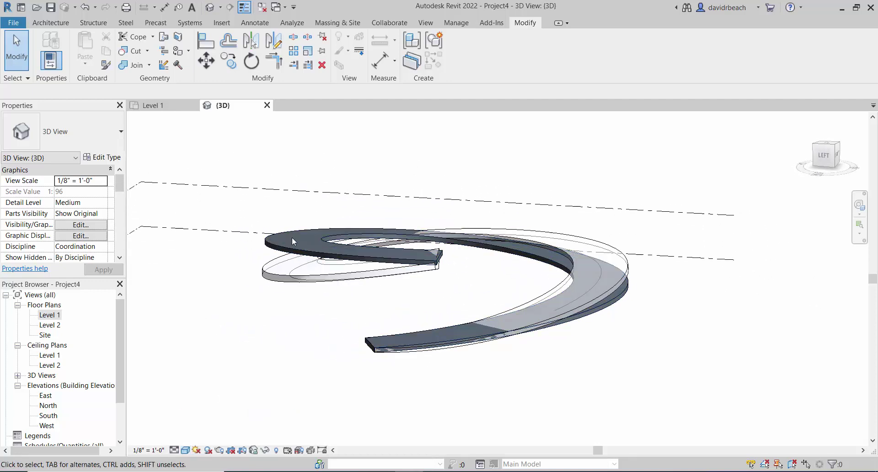
- Update the spiral roof to the reshaped mass face with Update to Face
{"action": "left_click", "coordinate": [279, 233]}
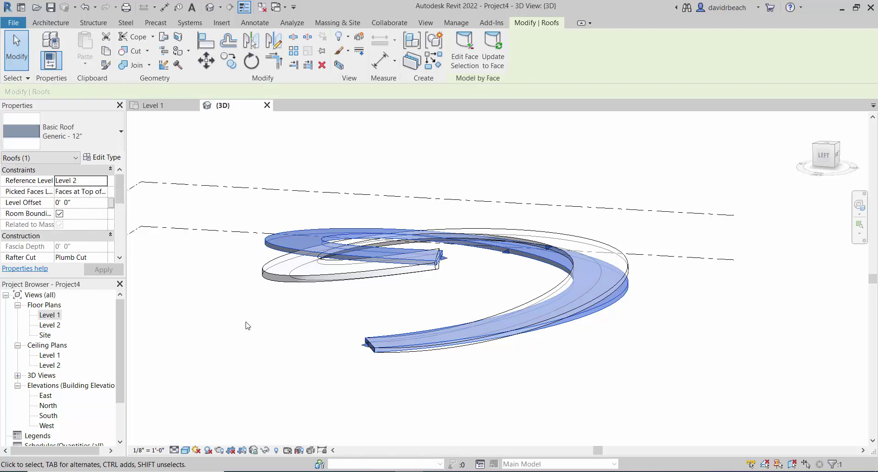
{"action": "left_click", "coordinate": [493, 51]}
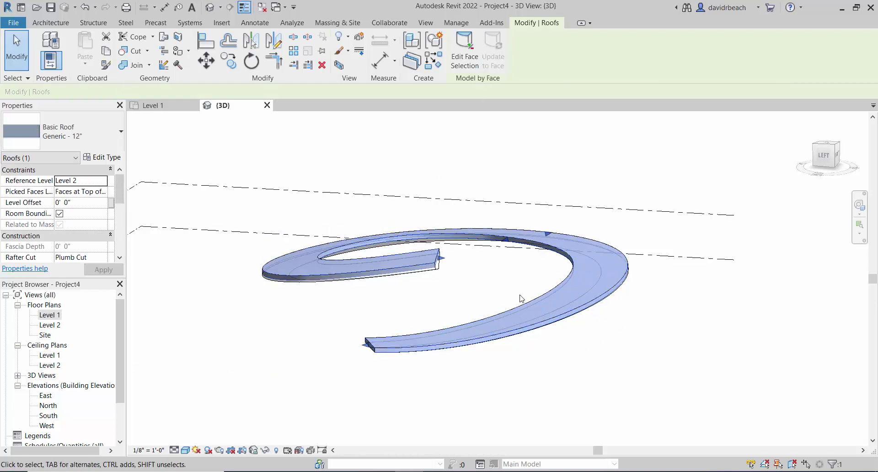
{"action": "left_click", "coordinate": [442, 319]}
{"action": "middle_click_drag", "start_coordinate": [443, 319], "coordinate": [274, 425], "text": "shift"}
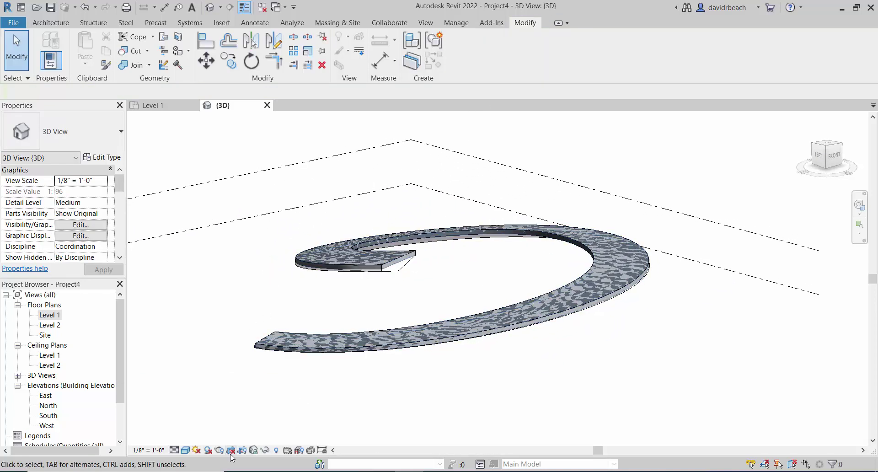
- Hide the spiral mass element again so only the updated roof shows
{"action": "scroll", "coordinate": [514, 294], "scroll_direction": "up", "scroll_amount": 5}
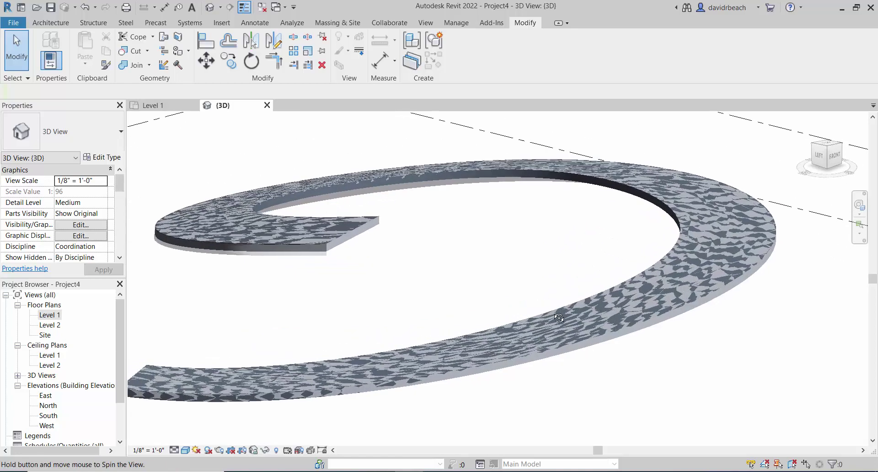
{"action": "middle_click_drag", "start_coordinate": [559, 318], "coordinate": [486, 231], "text": "shift"}
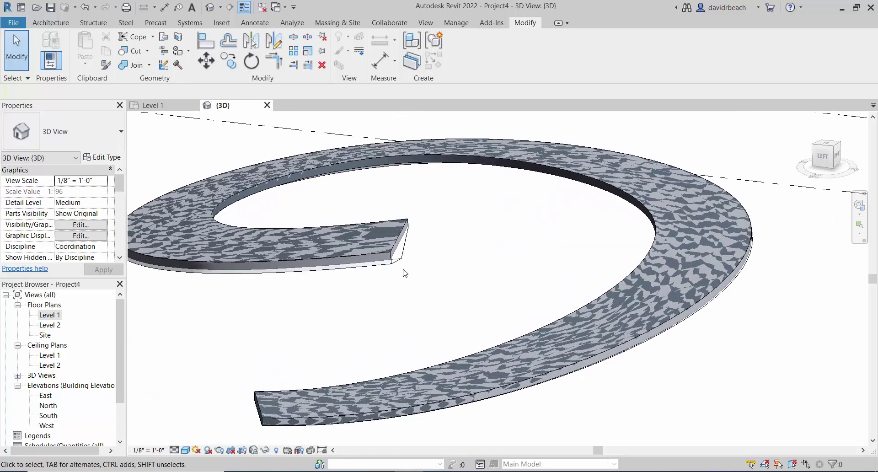
{"action": "left_click", "coordinate": [401, 254]}
{"action": "right_click", "coordinate": [402, 255]}
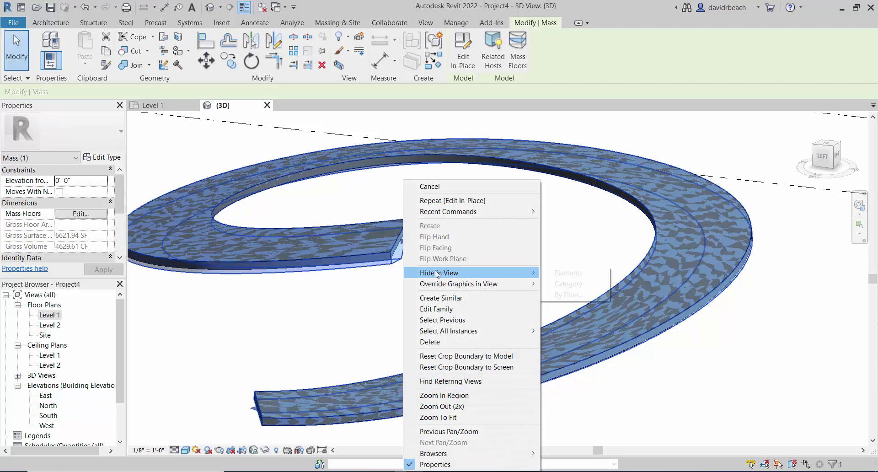
{"action": "left_click", "coordinate": [568, 273]}
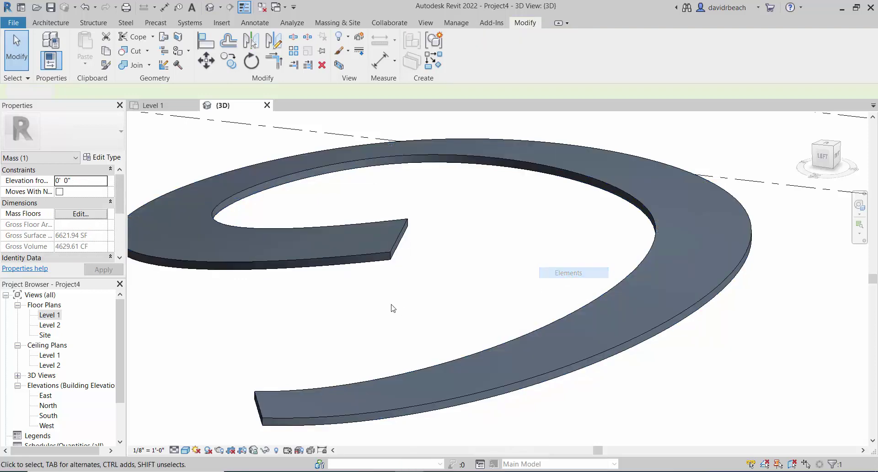
{"action": "middle_click_drag", "start_coordinate": [412, 324], "coordinate": [456, 322], "text": "shift"}
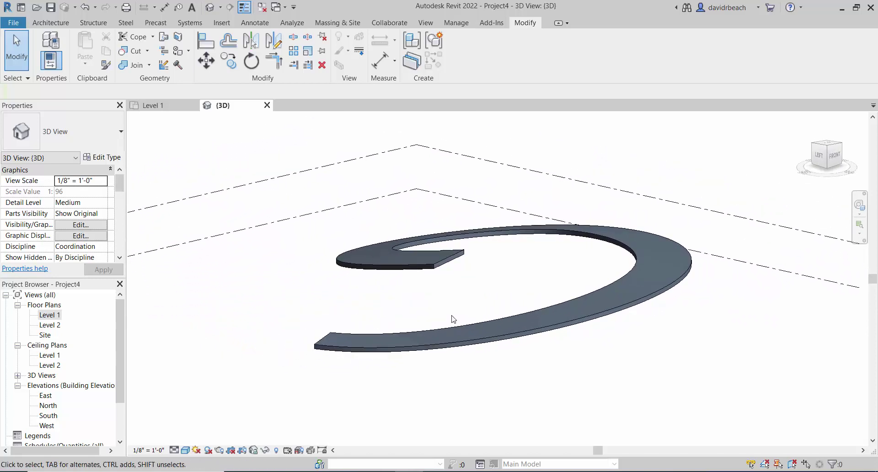